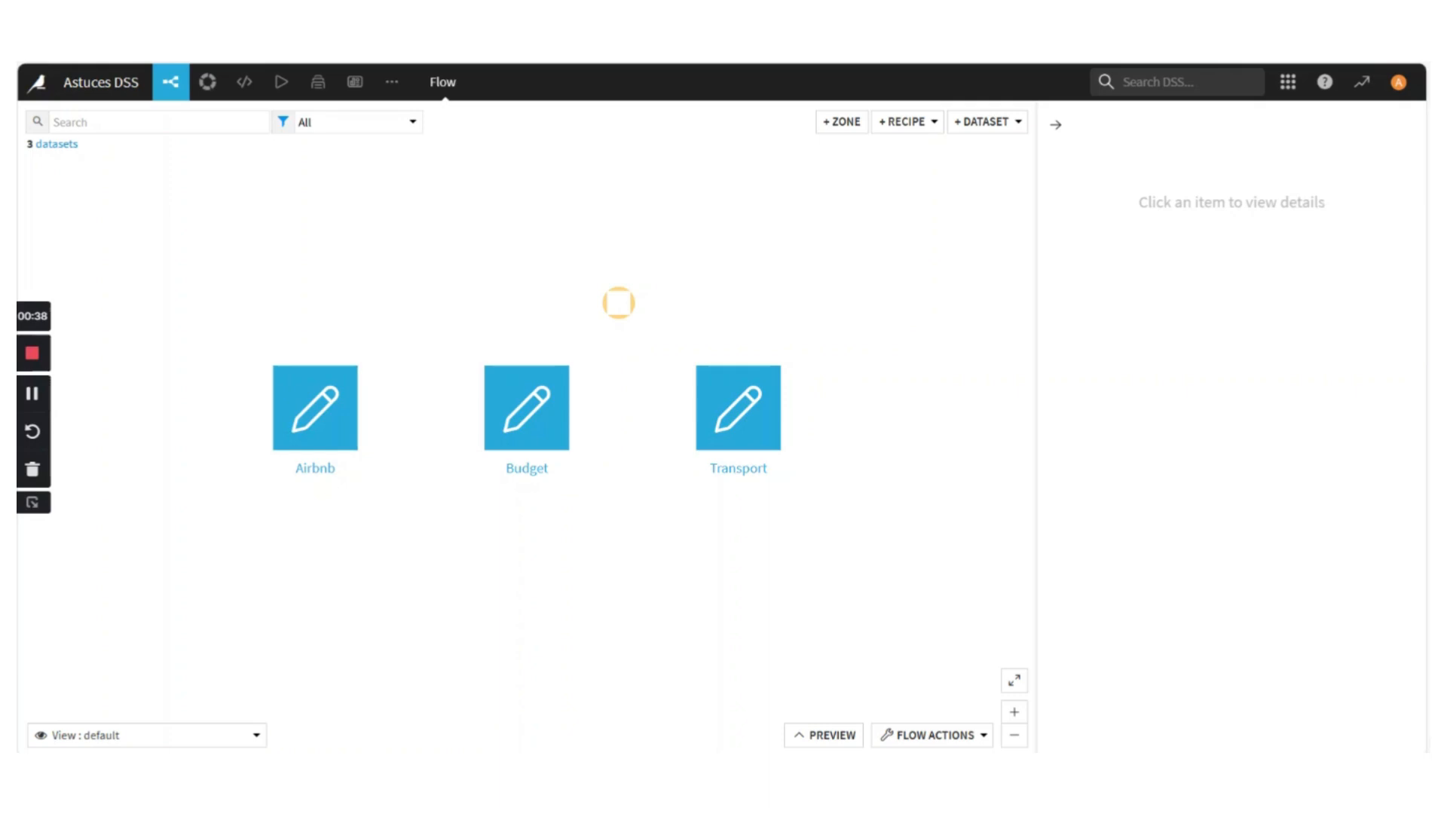
Look at the contents of the Airbnb dataset, and return to the project flow
{"action": "double_click", "coordinate": [315, 393]}
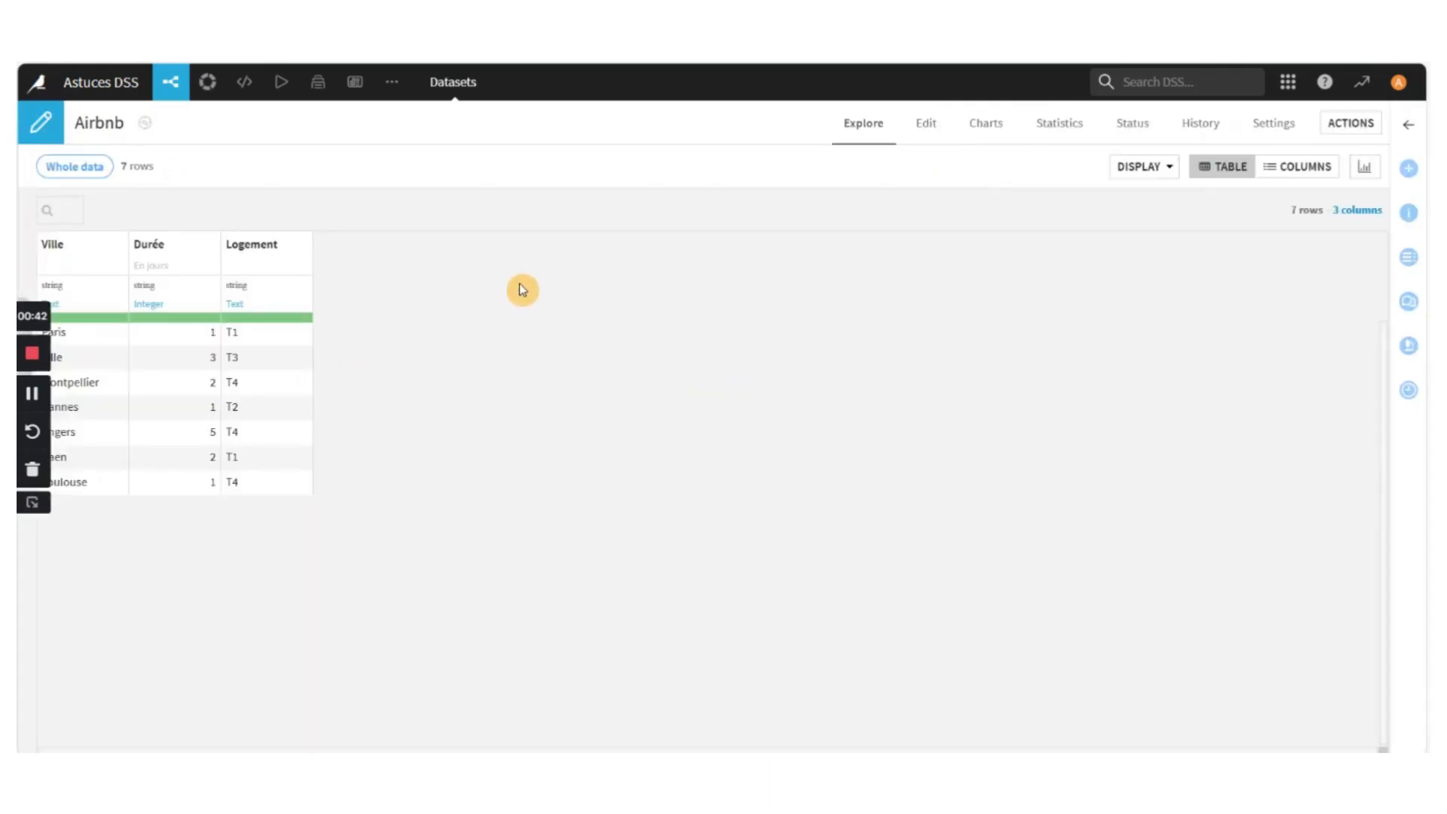
{"action": "left_click", "coordinate": [171, 84]}
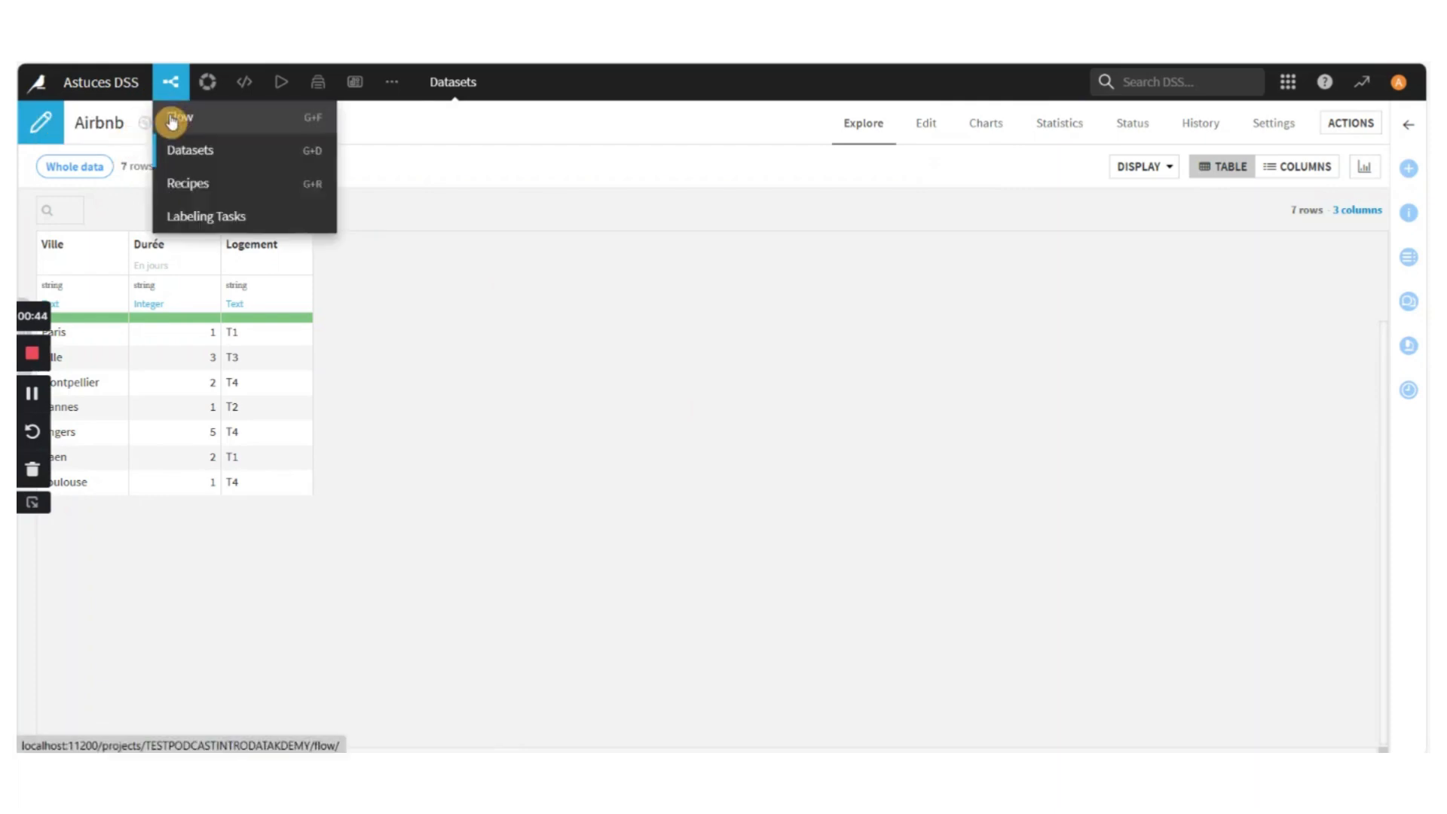
{"action": "left_click", "coordinate": [173, 121]}
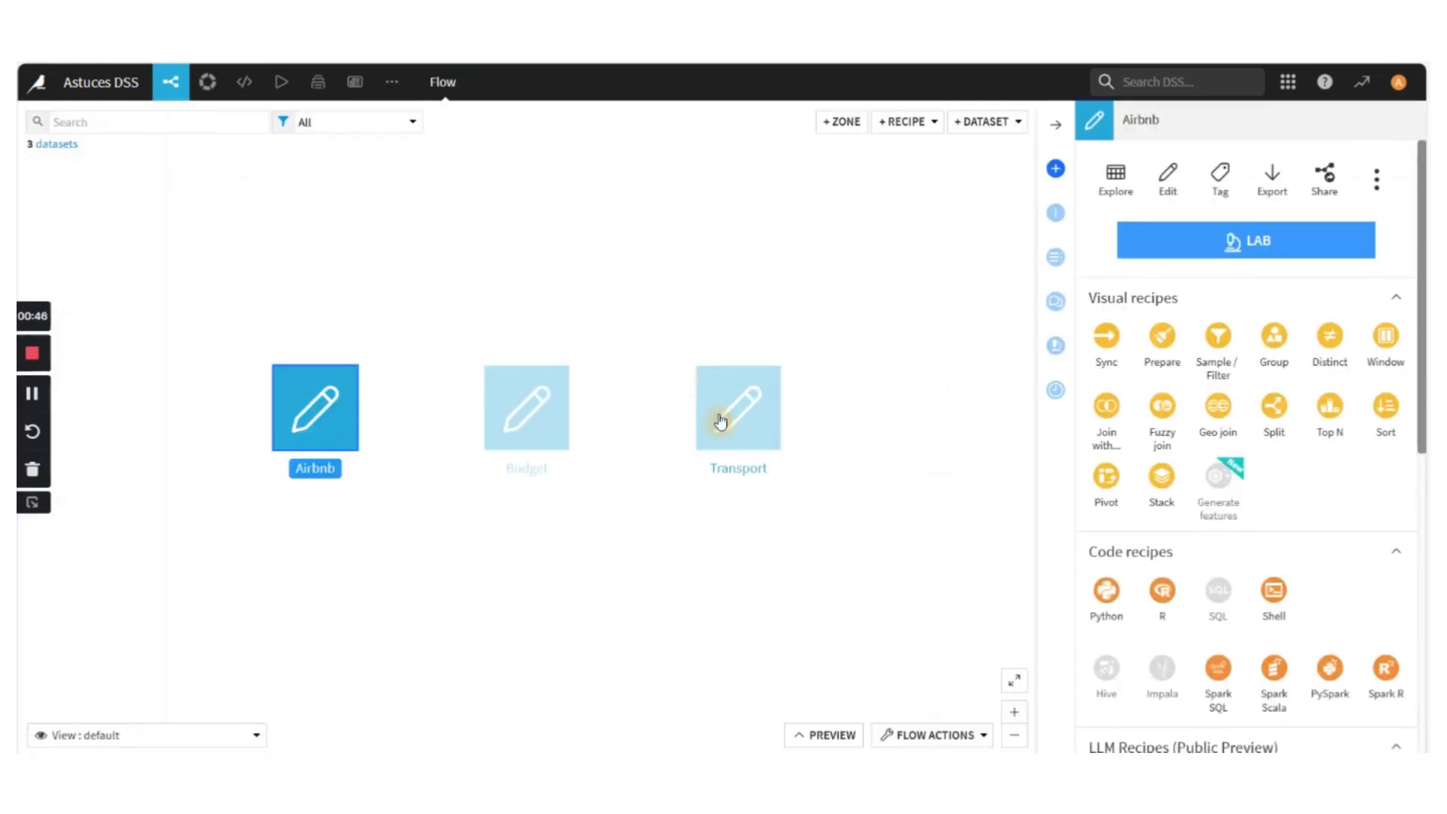
Copy the Cannes, Angers, Caen and Toulouse rows, all three columns, from the editable Transport dataset
{"action": "double_click", "coordinate": [720, 420]}
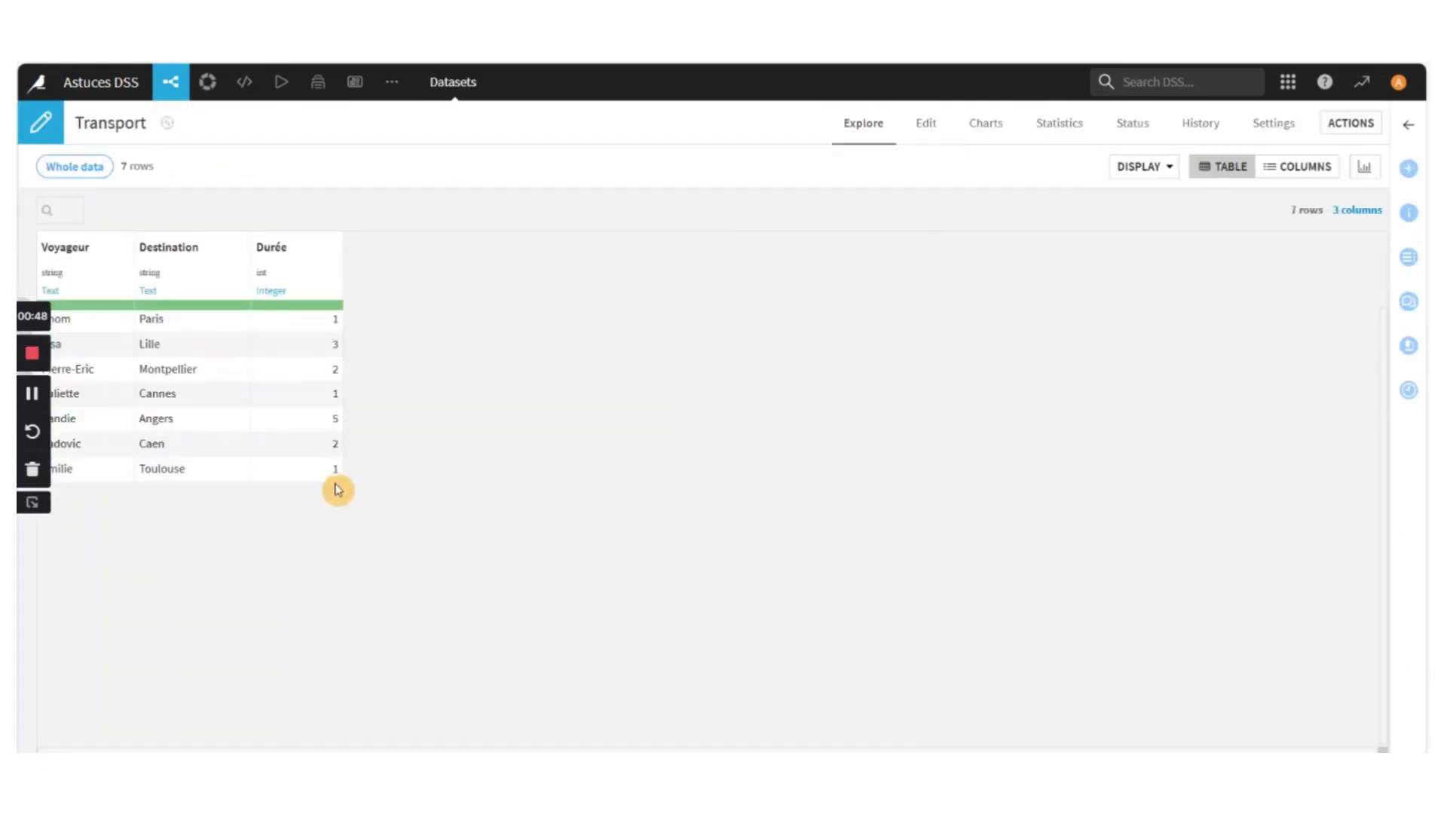
{"action": "left_click", "coordinate": [924, 147]}
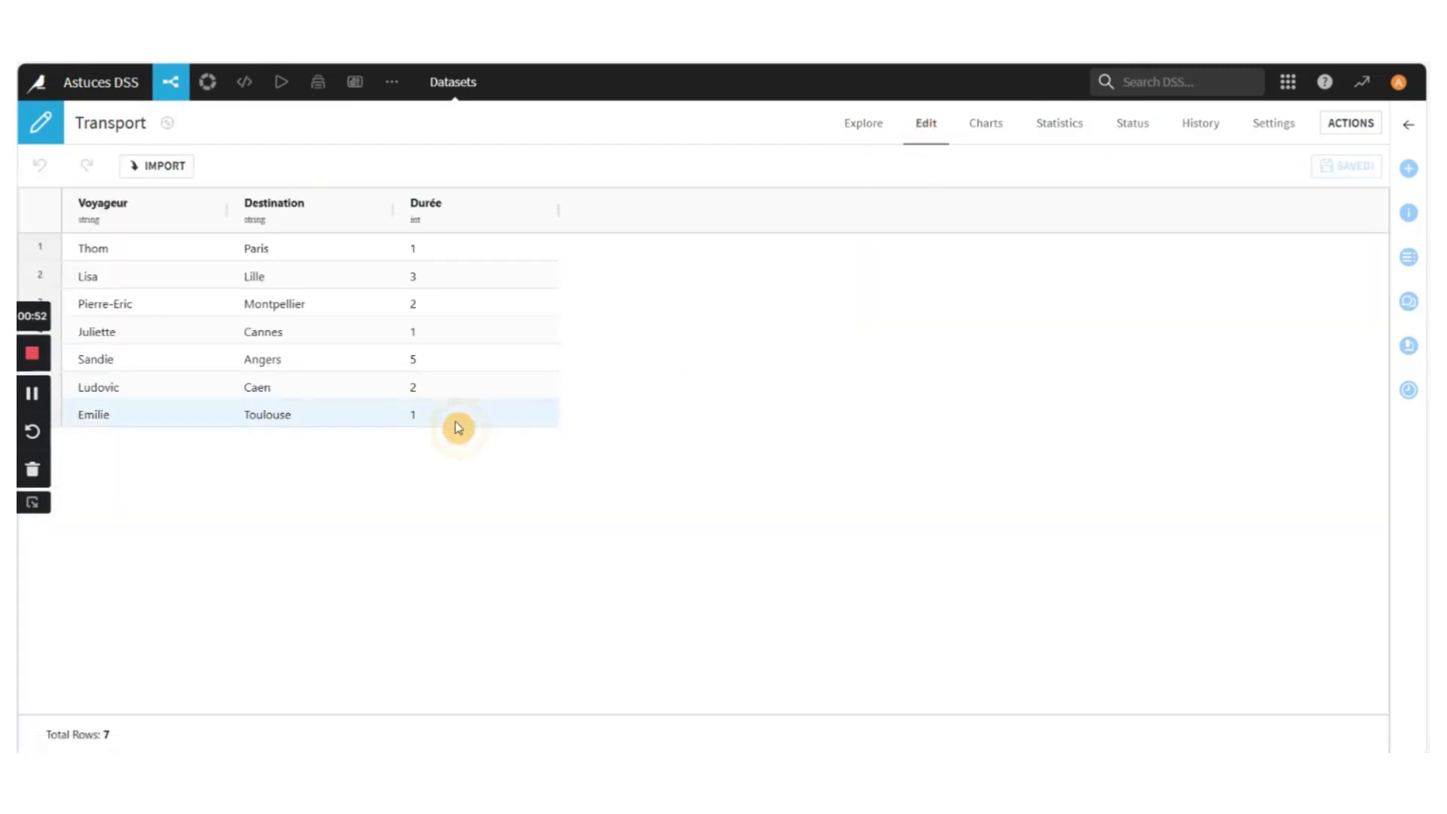
{"action": "left_click_drag", "start_coordinate": [456, 423], "coordinate": [113, 343]}
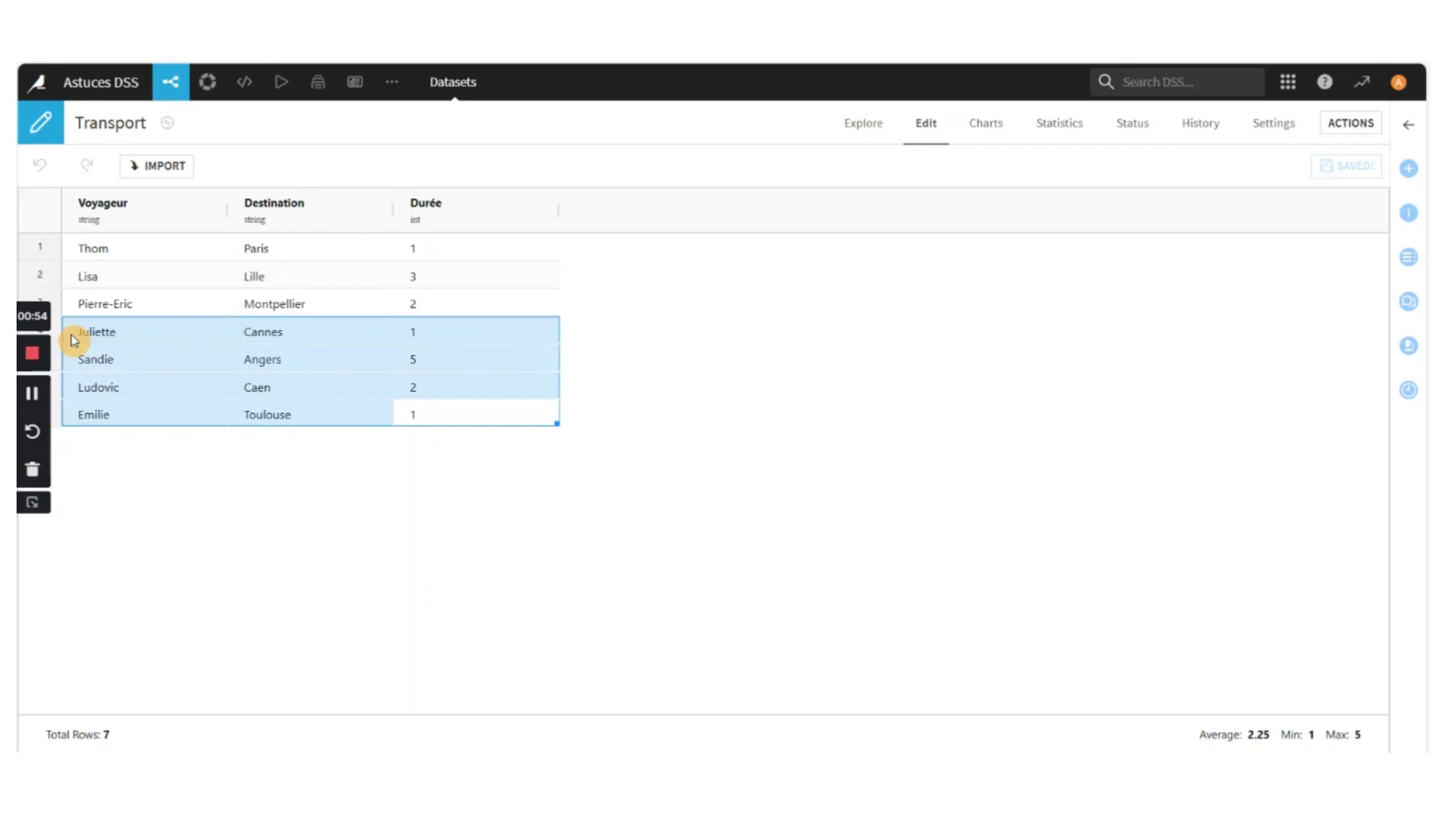
{"action": "key", "text": "ctrl+c"}
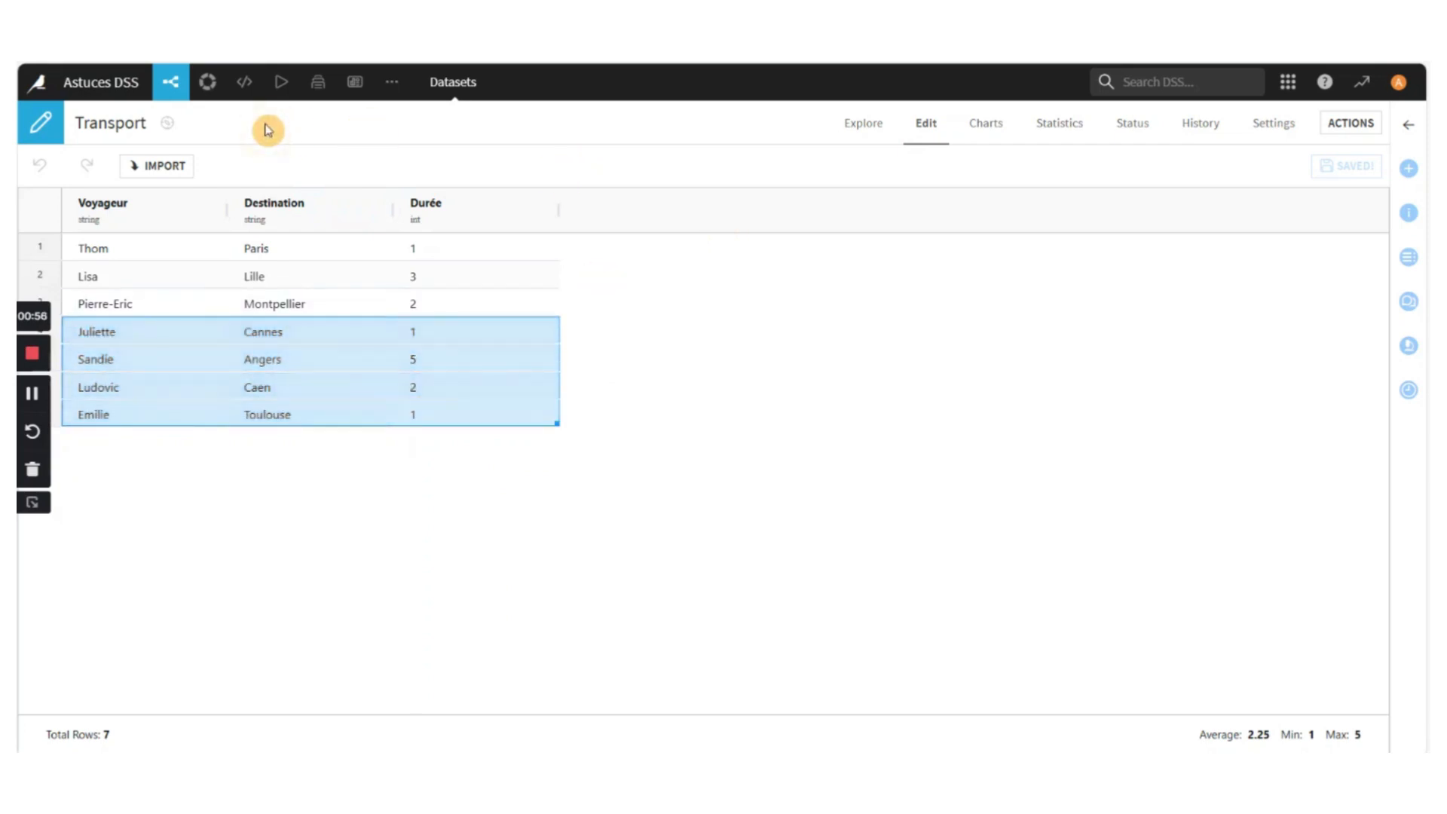
Create an empty editable dataset named Planning from the project flow
{"action": "left_click", "coordinate": [177, 116]}
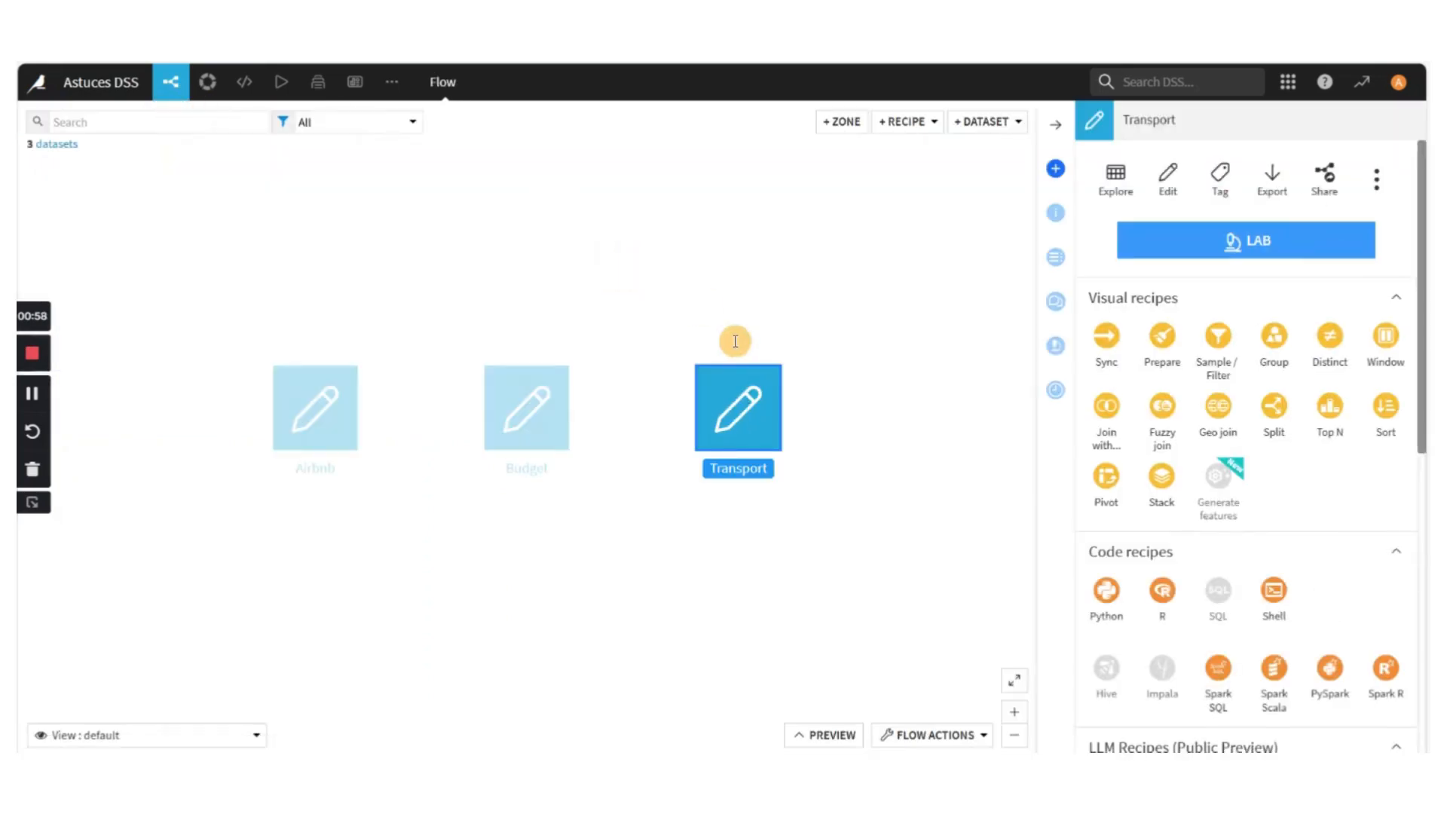
{"action": "left_click", "coordinate": [996, 126]}
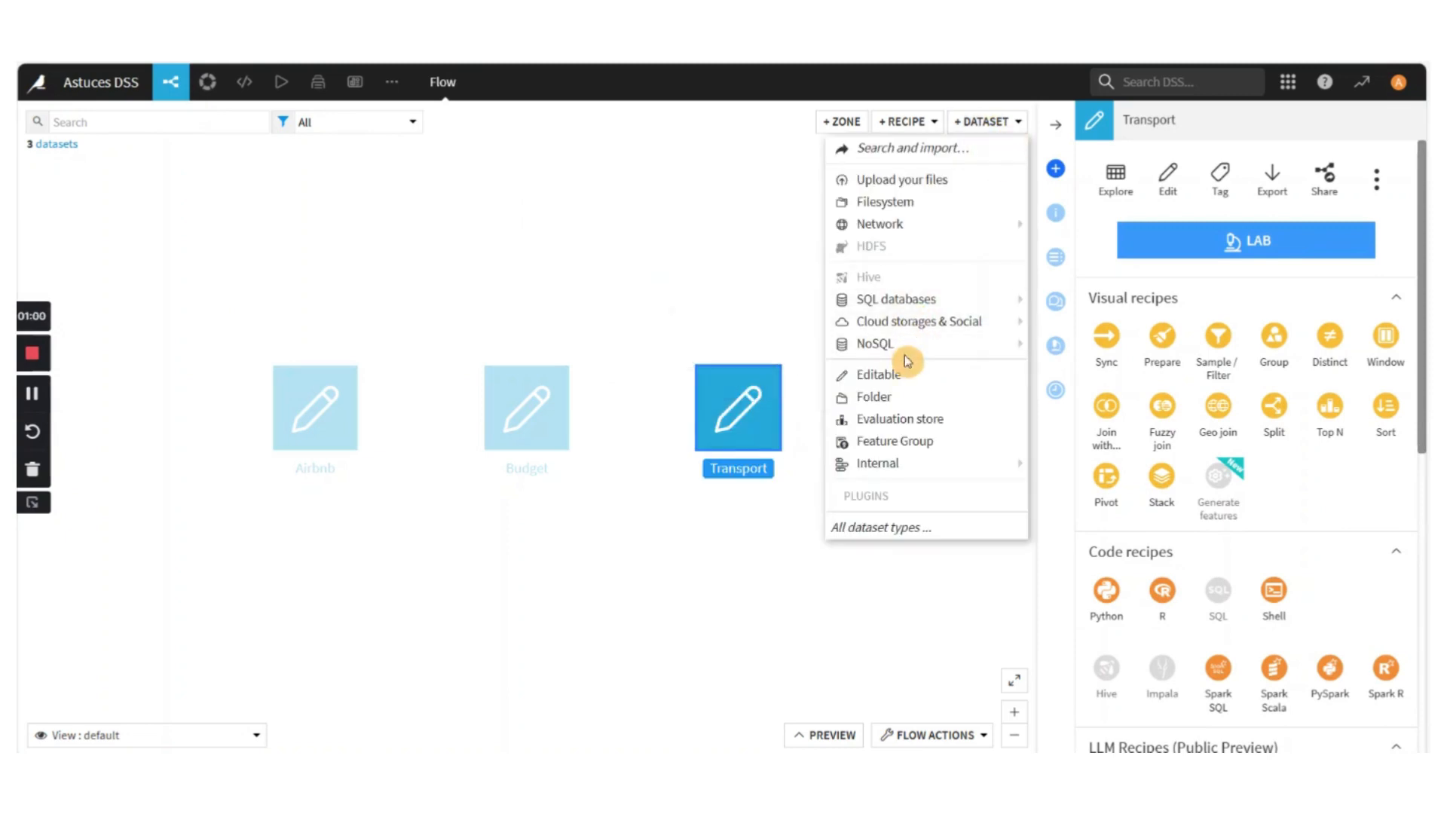
{"action": "left_click", "coordinate": [872, 375]}
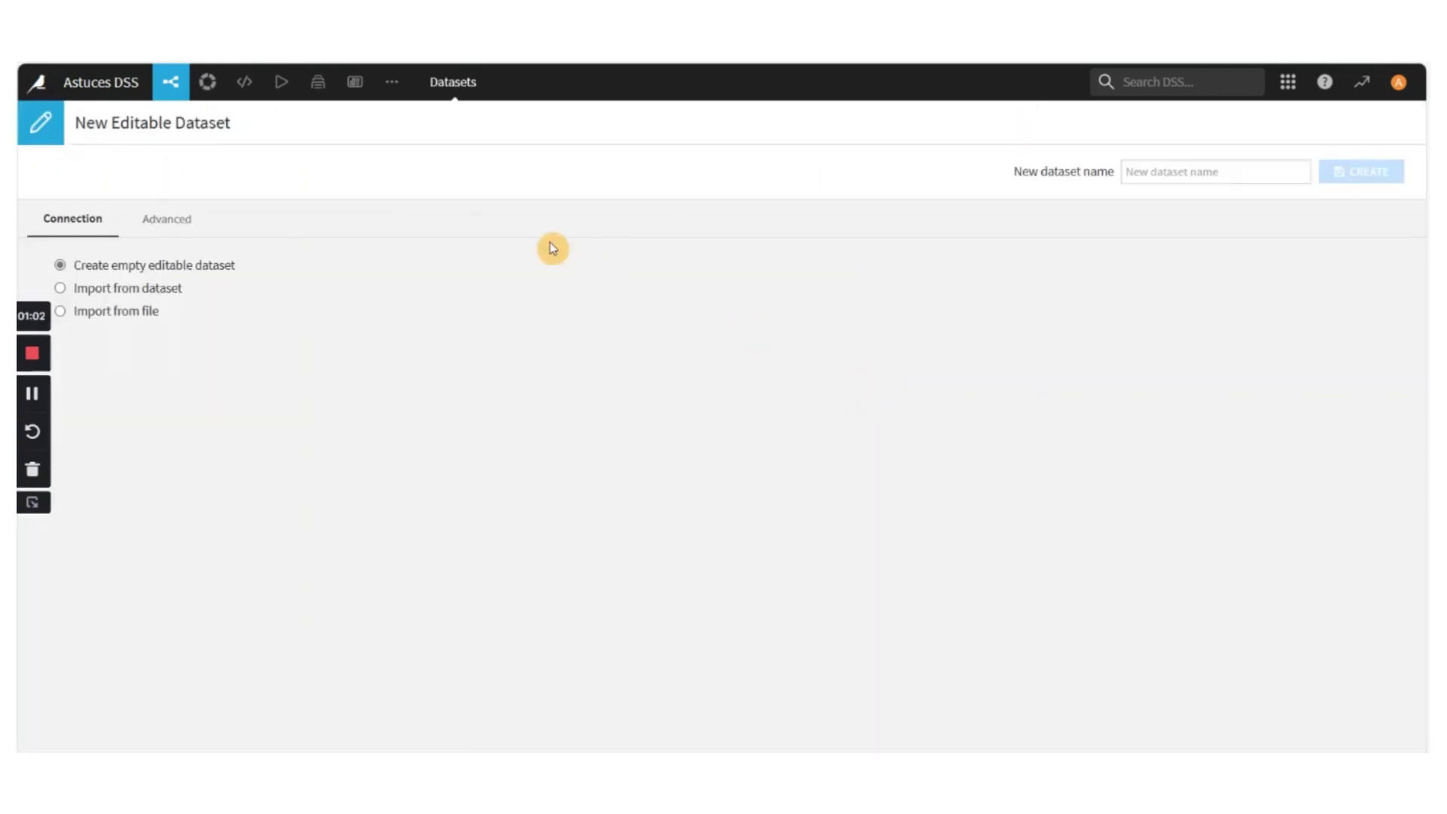
{"action": "left_click", "coordinate": [1184, 167]}
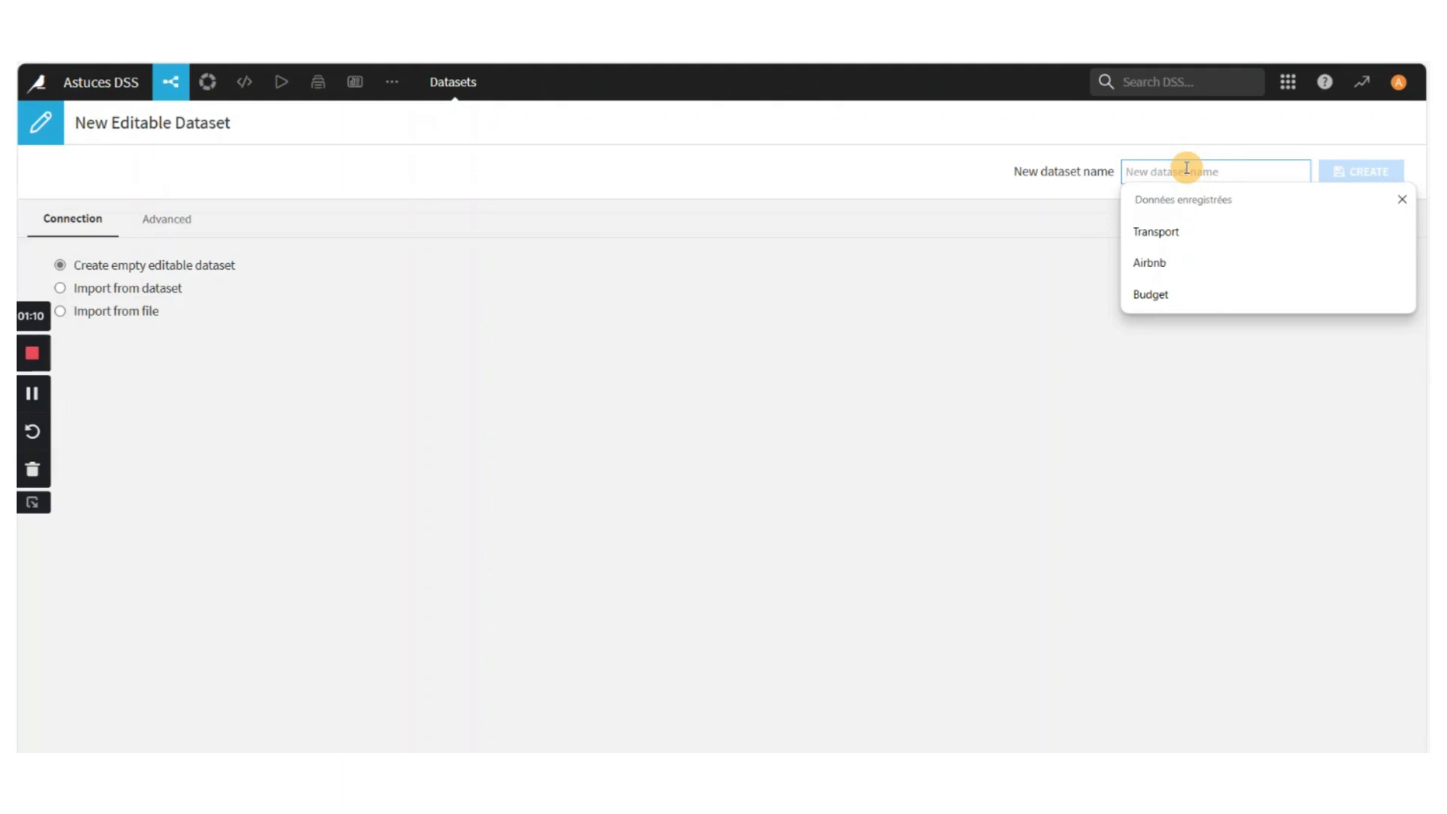
{"action": "type", "text": "Planning"}
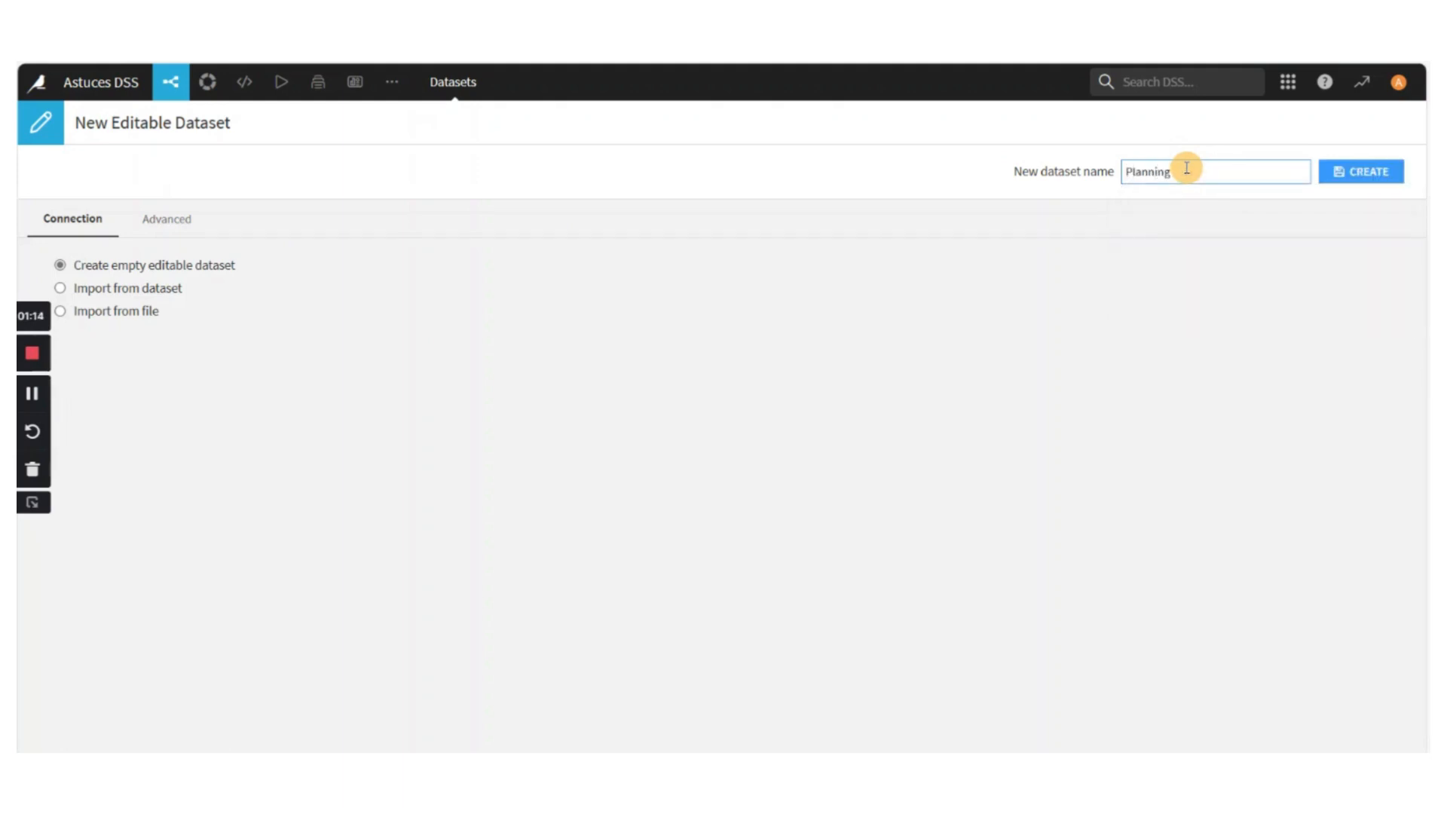
{"action": "left_click", "coordinate": [1375, 189]}
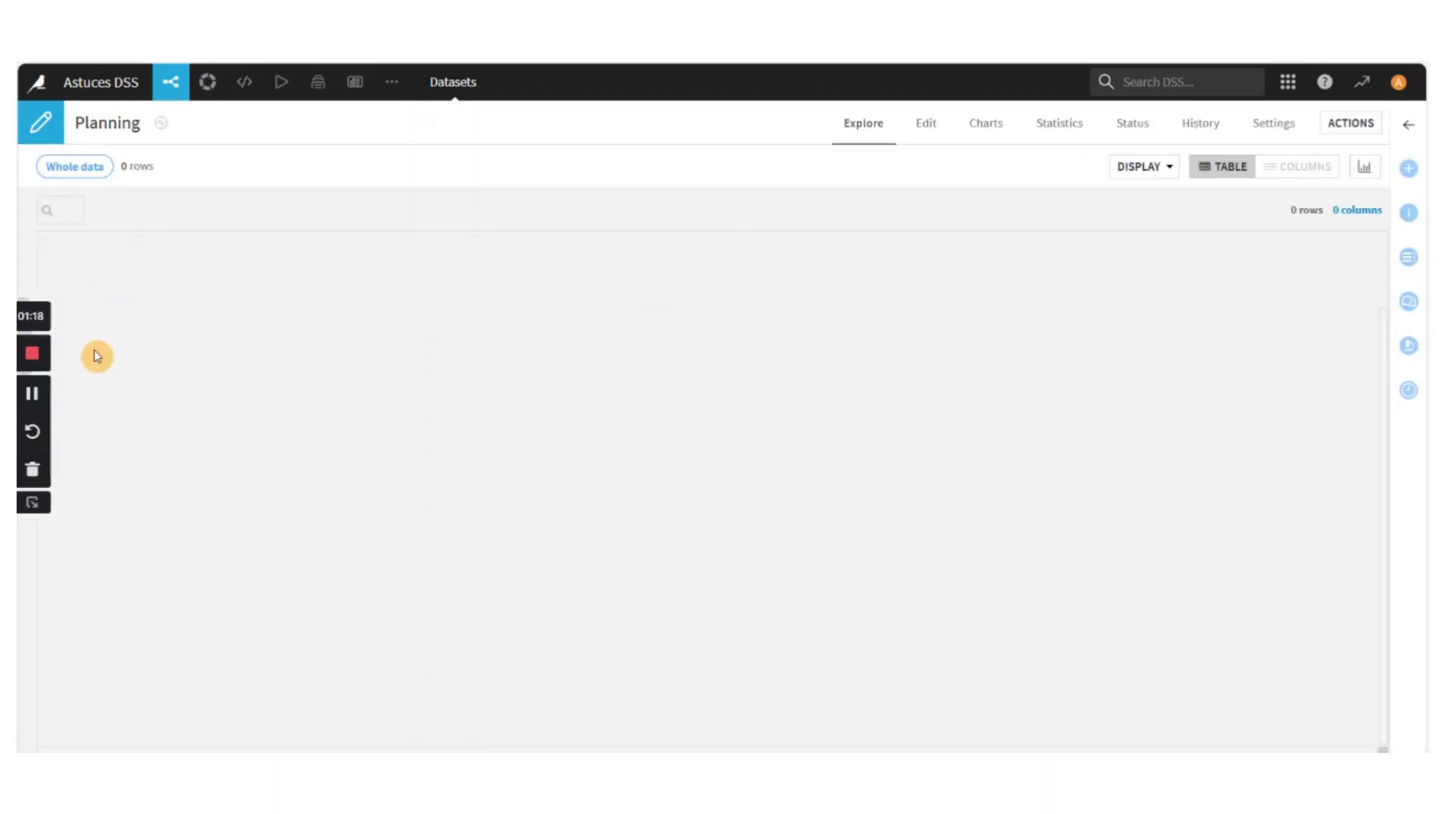
Paste the copied Transport rows into the Planning dataset, starting at its first cell
{"action": "left_click", "coordinate": [925, 126]}
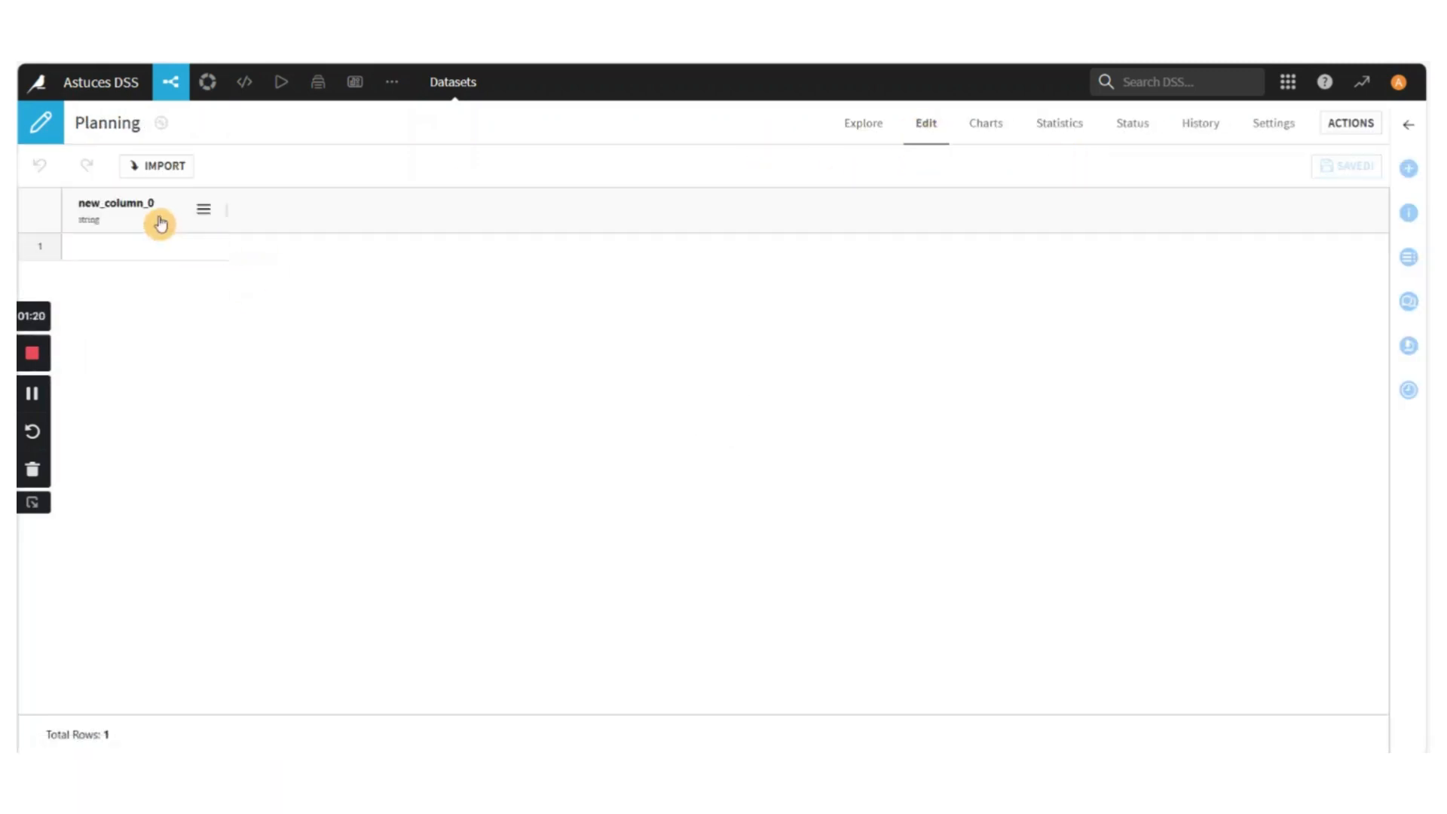
{"action": "left_click", "coordinate": [161, 248]}
{"action": "key", "text": "ctrl+v"}
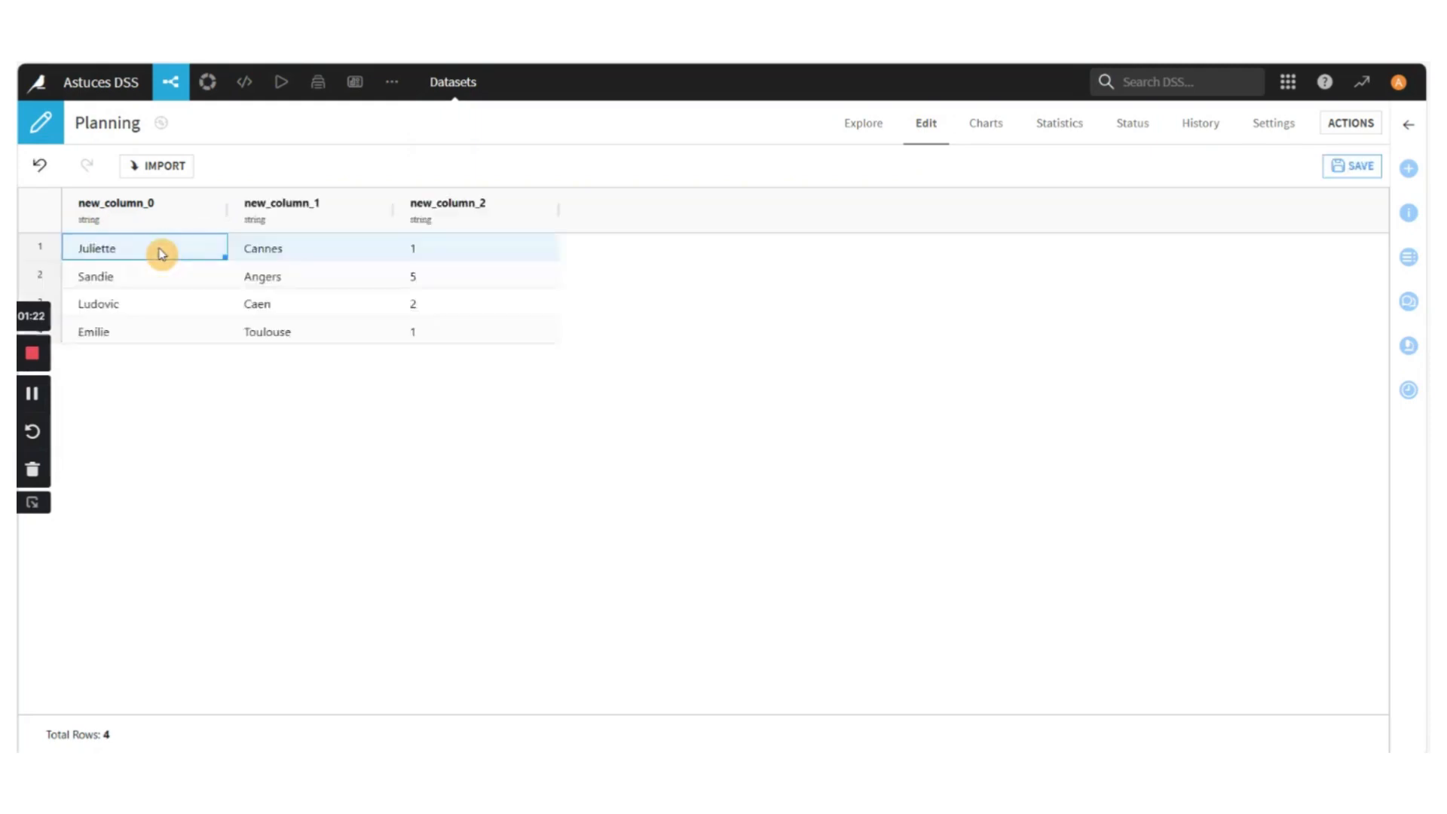
{"action": "left_click", "coordinate": [305, 247]}
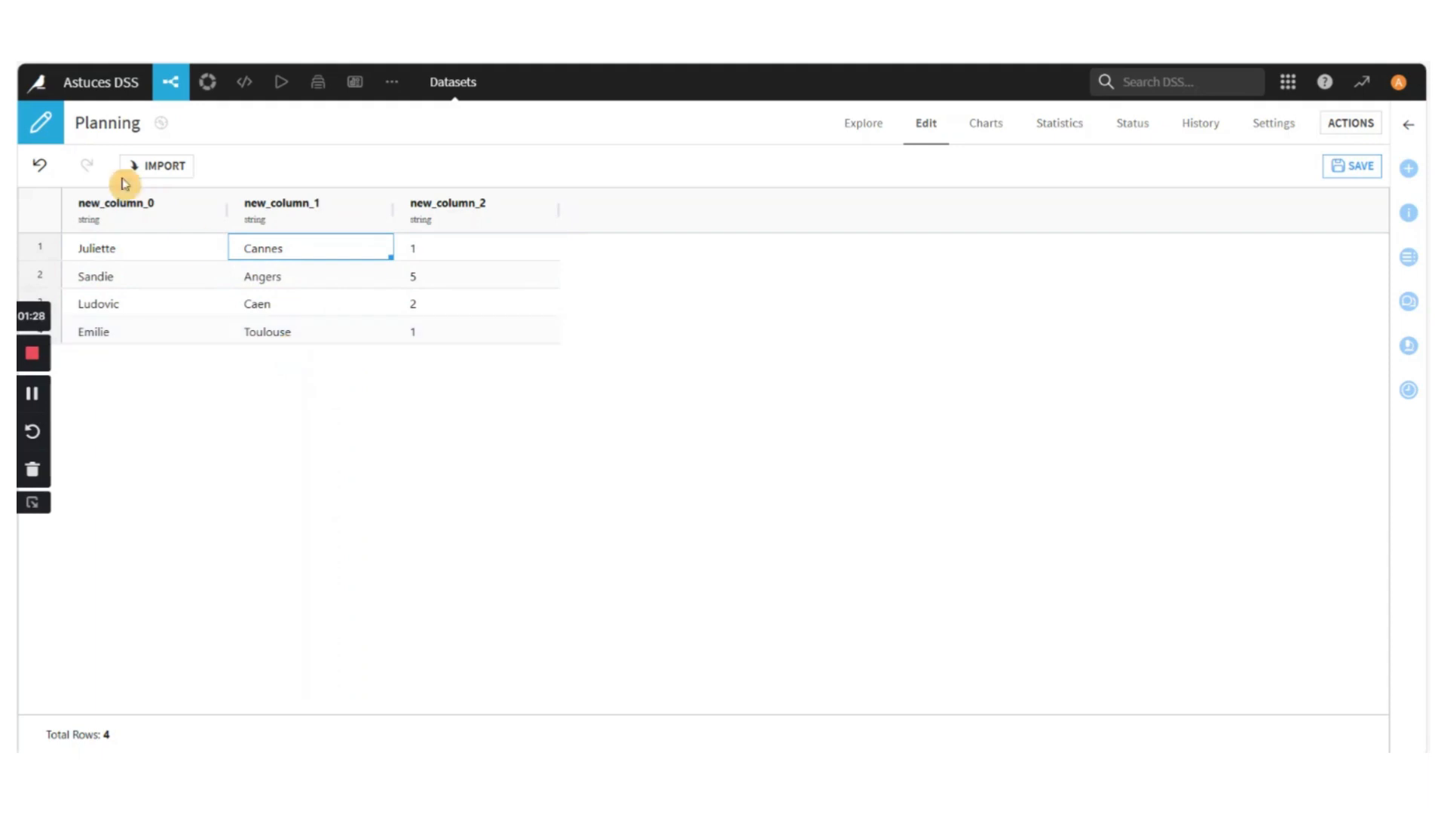
Rename the first column, new_column_0, of the Planning dataset to Vacancier
{"action": "left_click", "coordinate": [132, 205]}
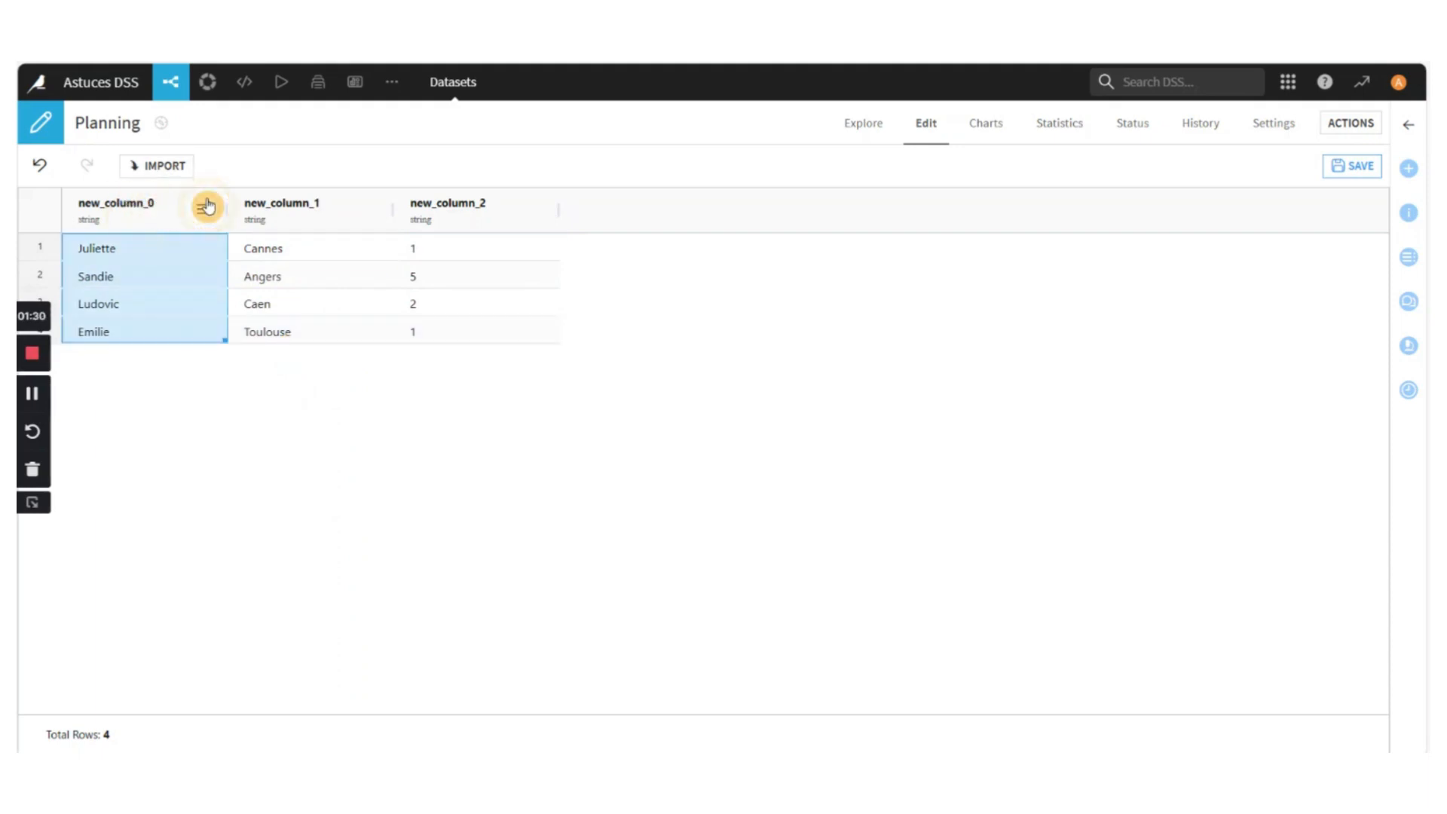
{"action": "left_click", "coordinate": [206, 208]}
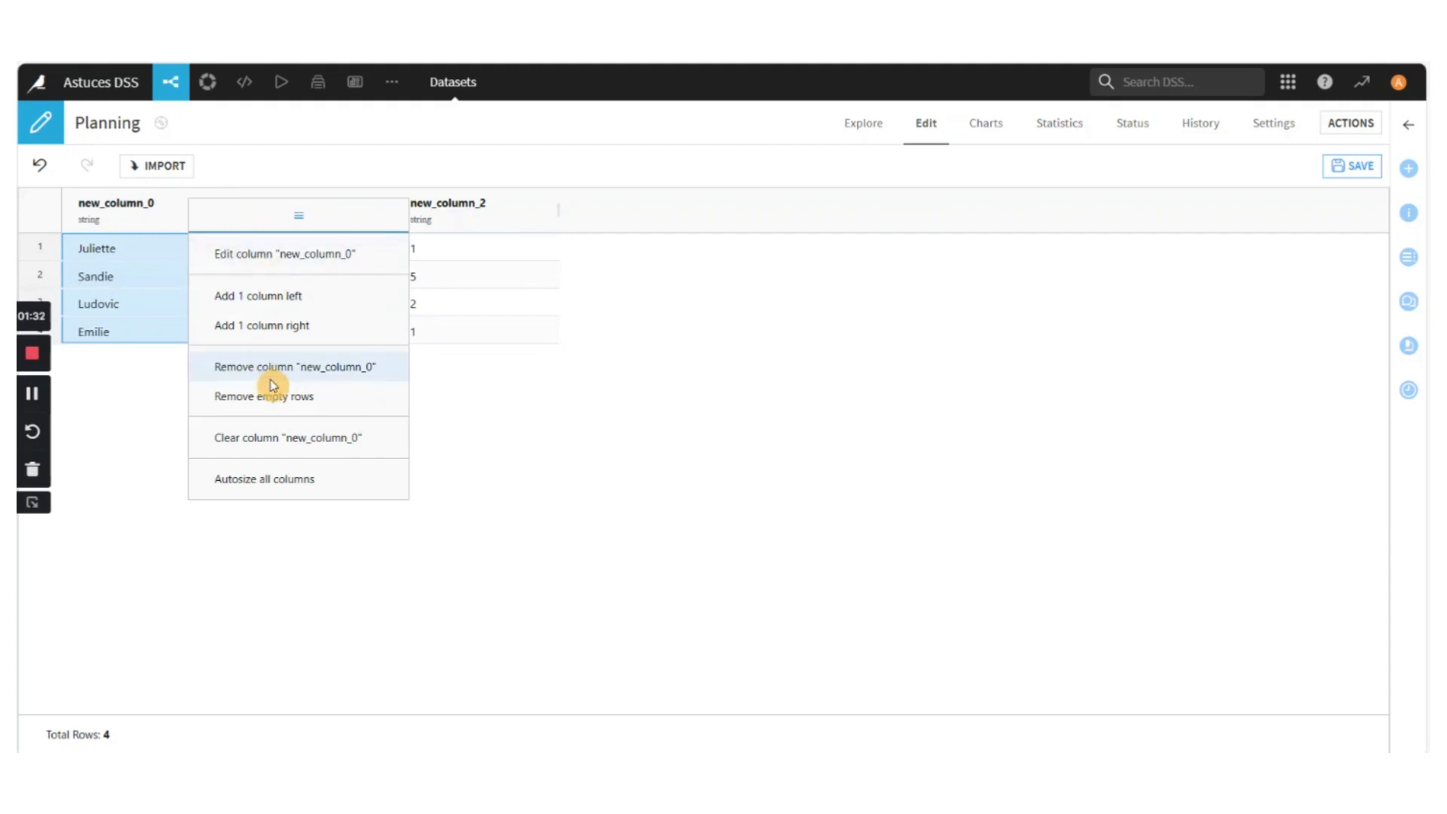
{"action": "left_click", "coordinate": [226, 253]}
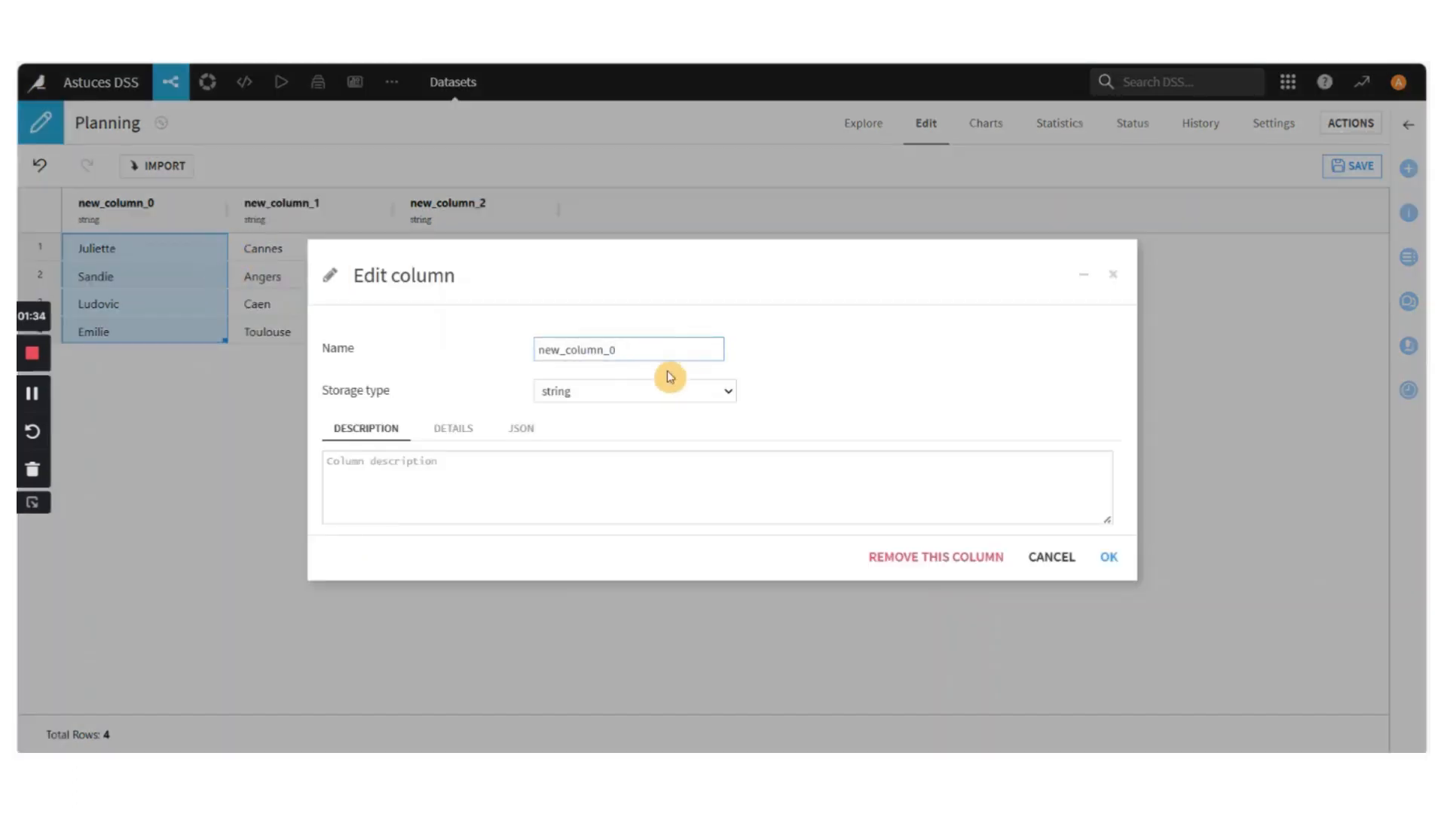
{"action": "left_click_drag", "start_coordinate": [630, 348], "coordinate": [530, 355]}
{"action": "key", "text": "BackSpace"}
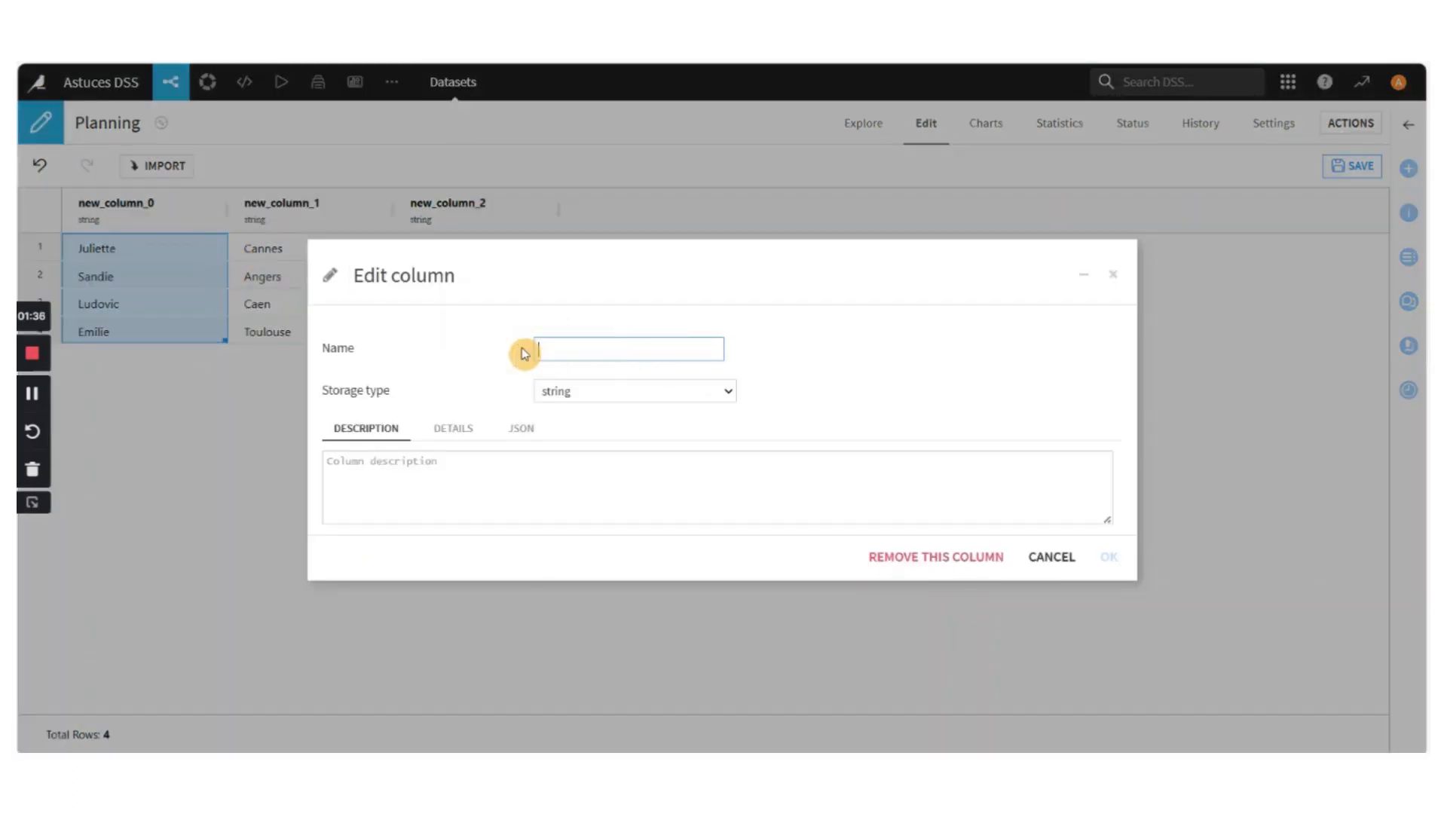
{"action": "type", "text": "C"}
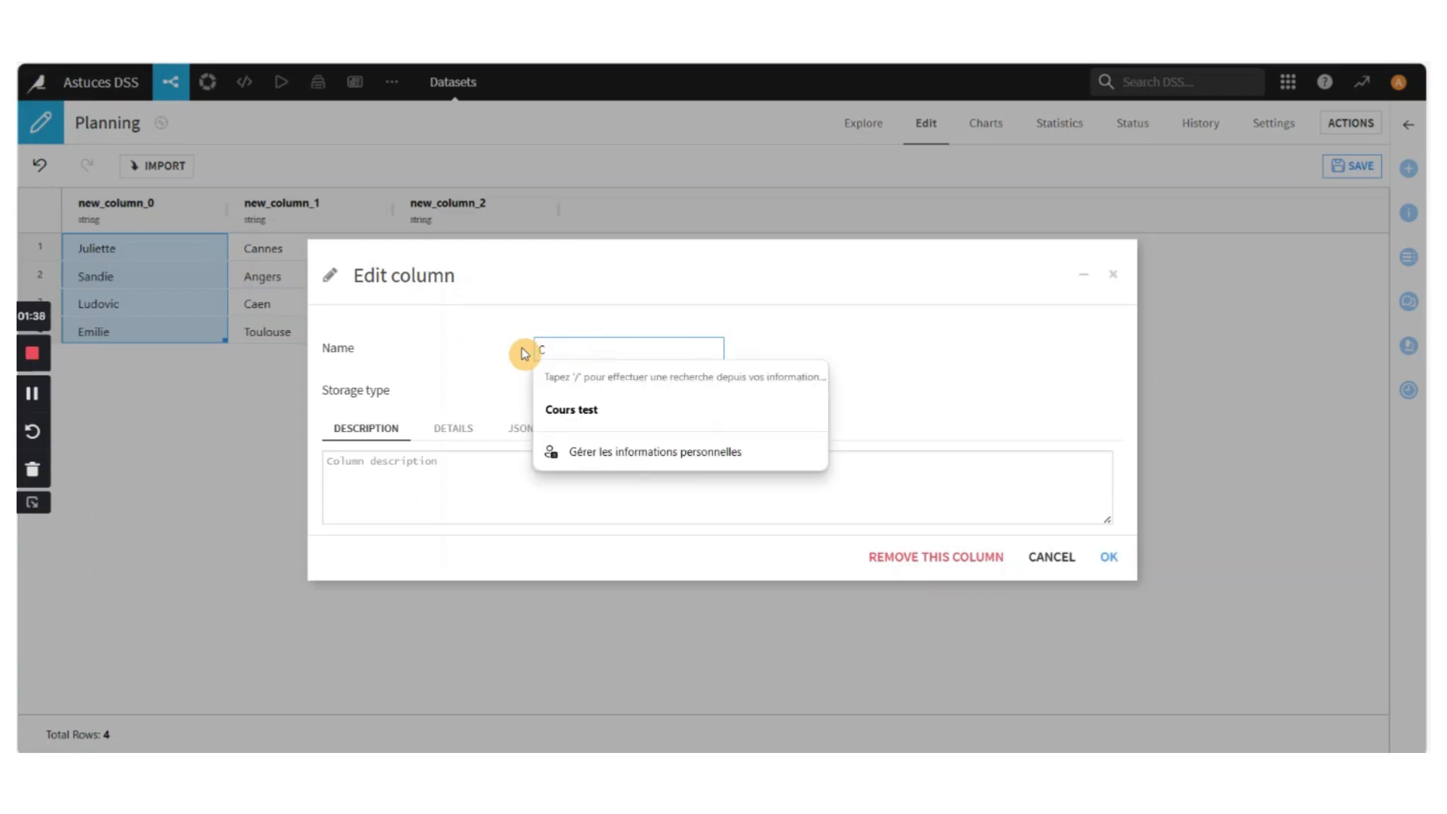
{"action": "type", "text": "Vacancier"}
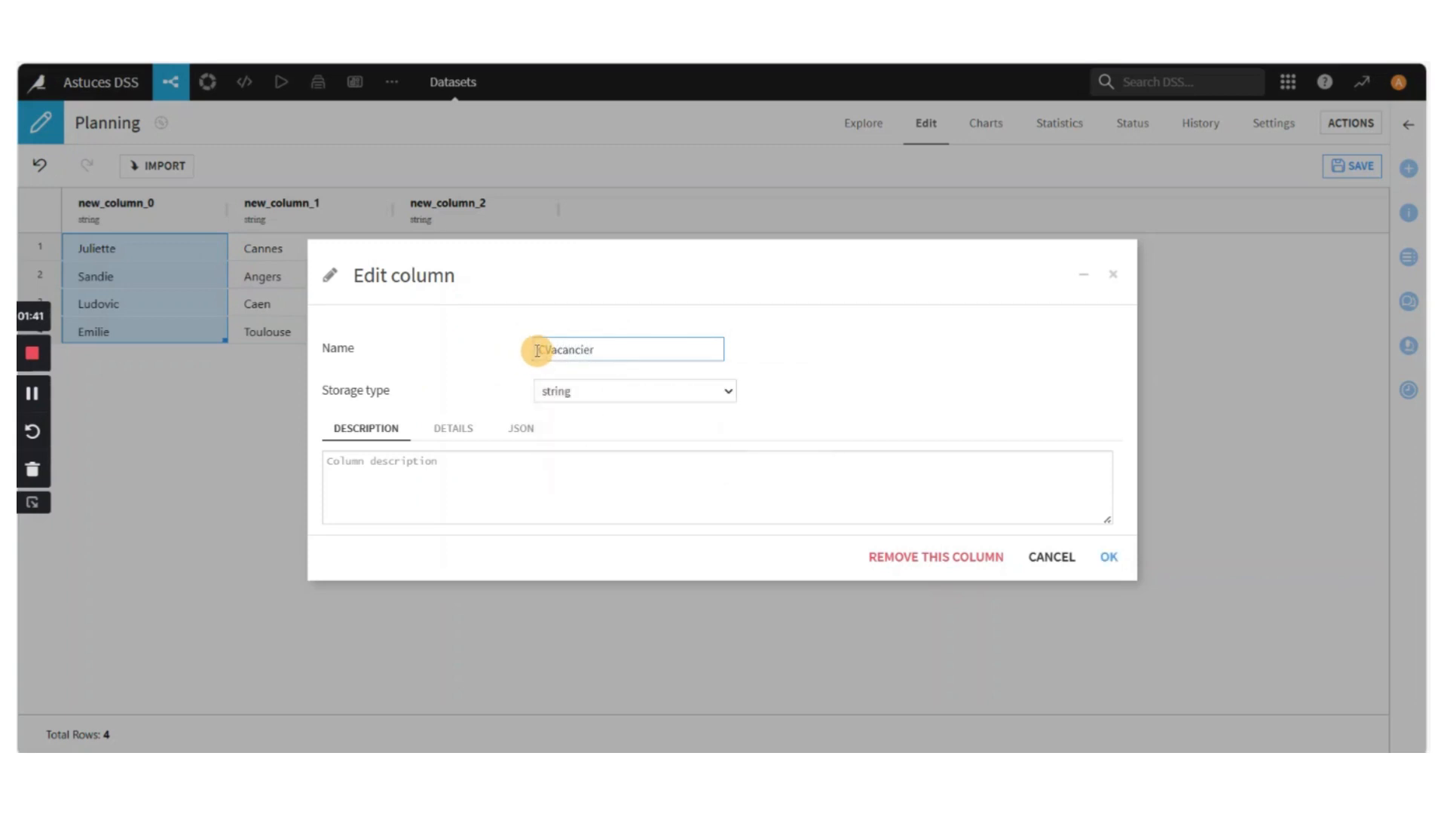
{"action": "left_click", "coordinate": [538, 351]}
{"action": "key", "text": "BackSpace"}
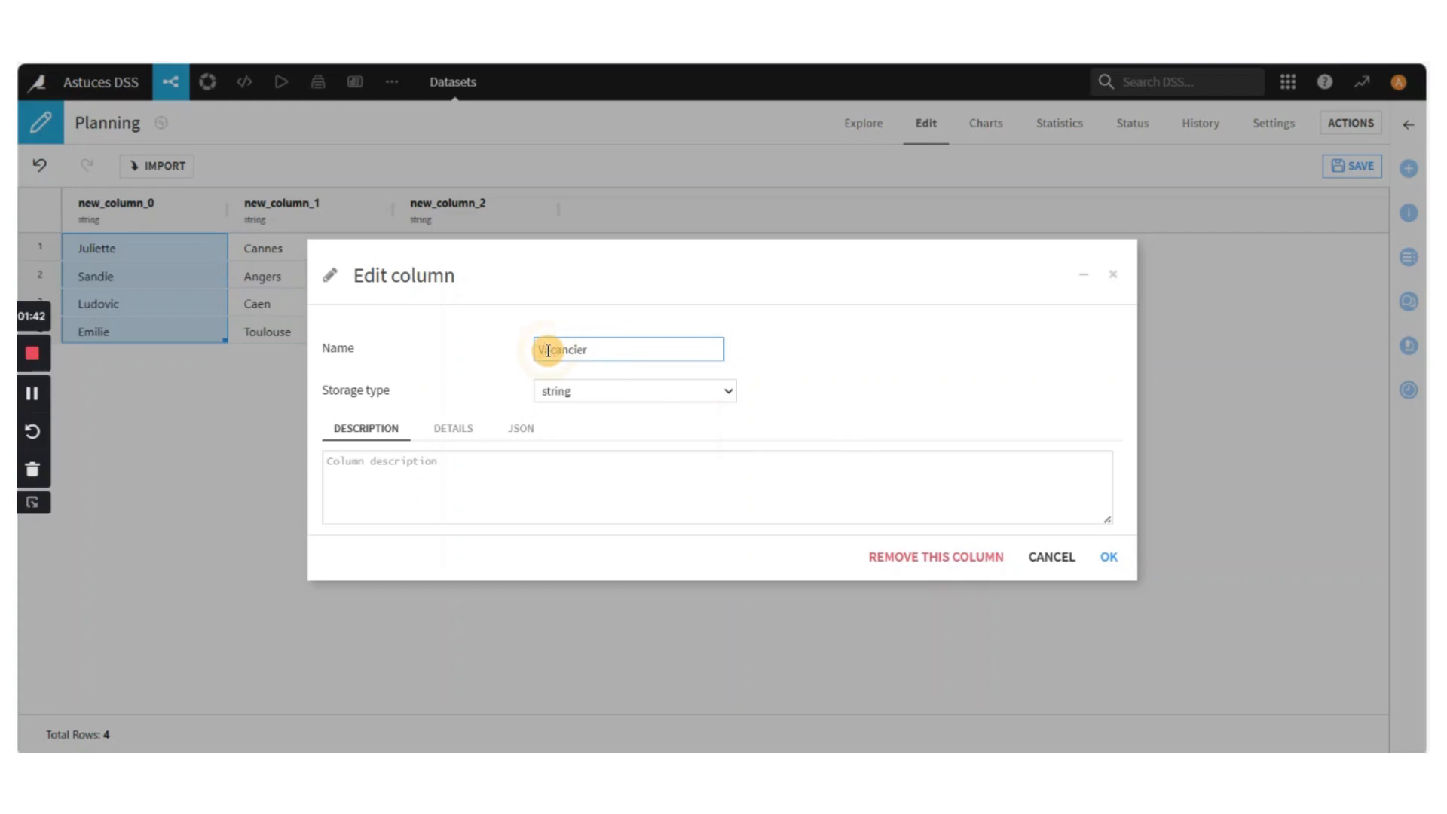
{"action": "left_click", "coordinate": [1114, 557]}
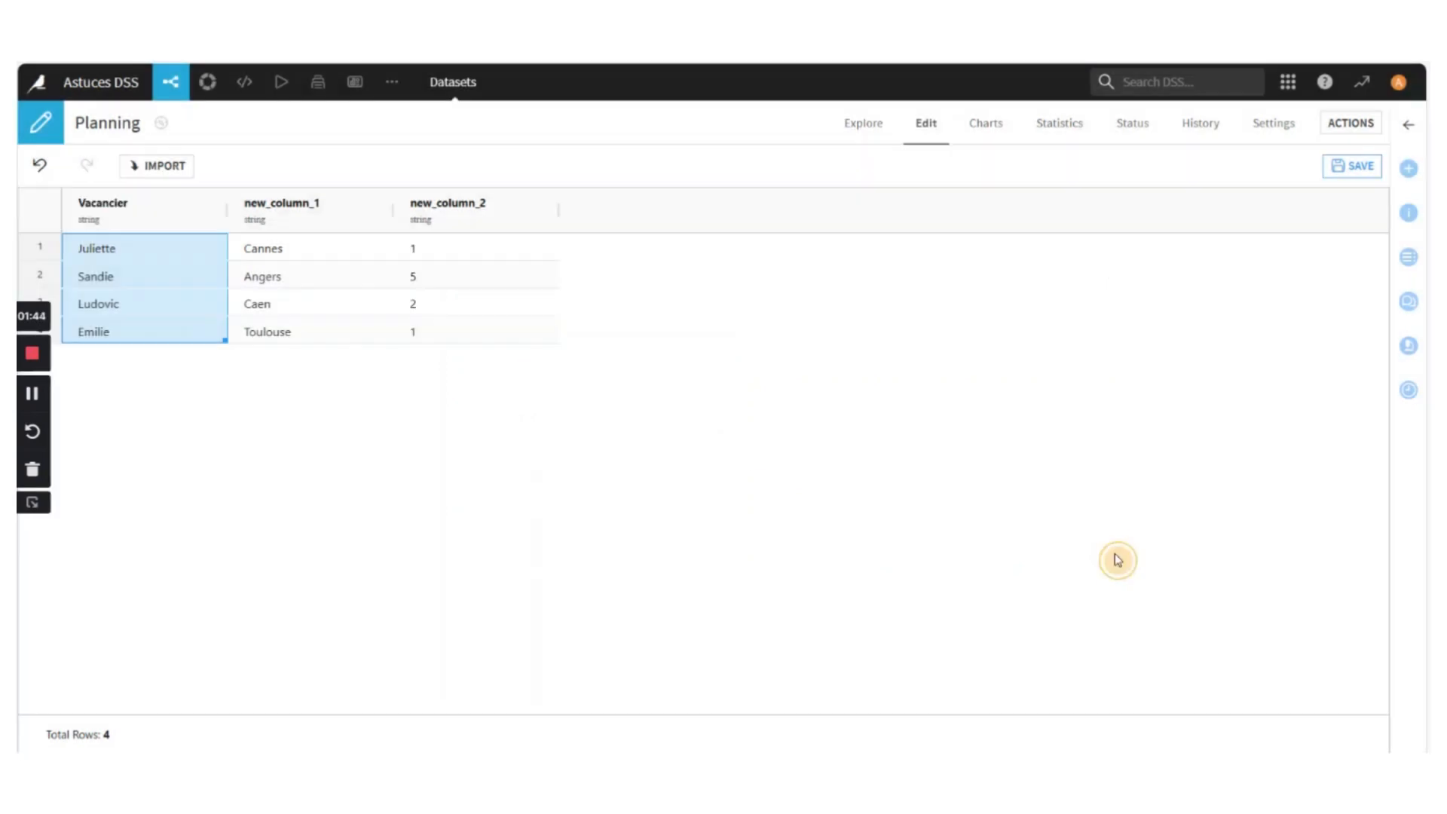
Rename the column containing the cities, new_column_1, to Destination
{"action": "left_click", "coordinate": [368, 209]}
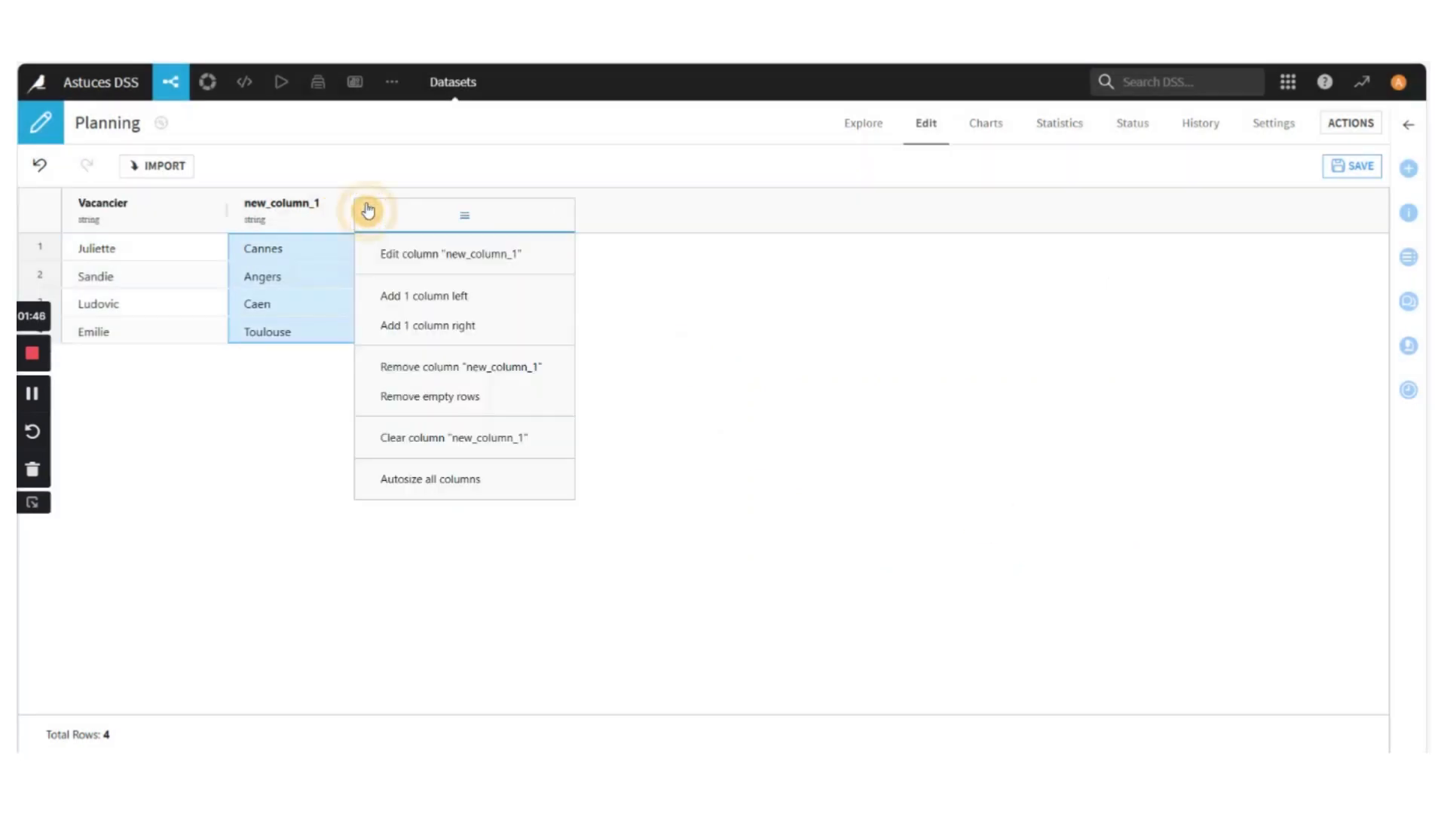
{"action": "left_click", "coordinate": [419, 254]}
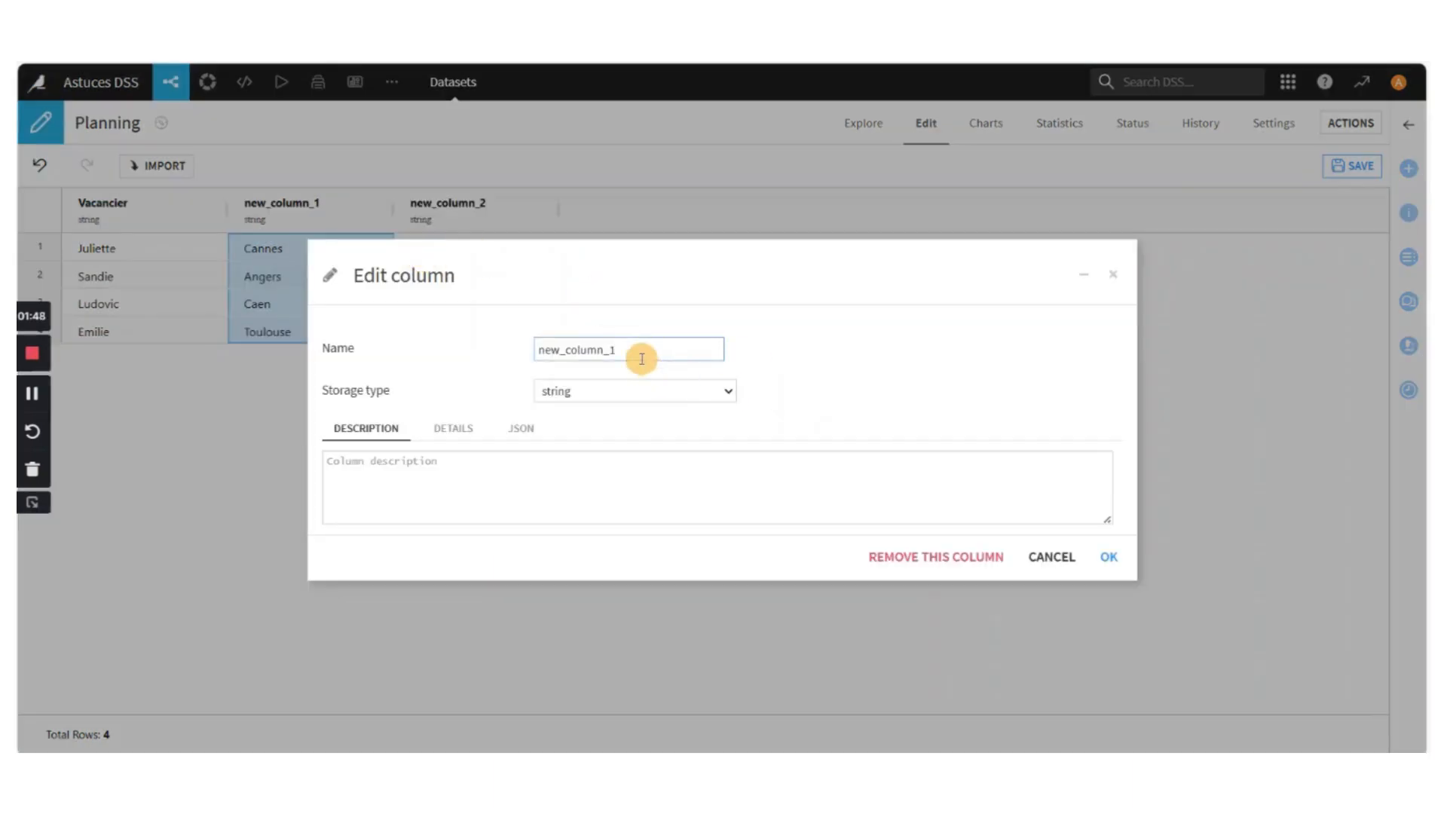
{"action": "left_click_drag", "start_coordinate": [640, 353], "coordinate": [501, 366]}
{"action": "type", "text": "Dest"}
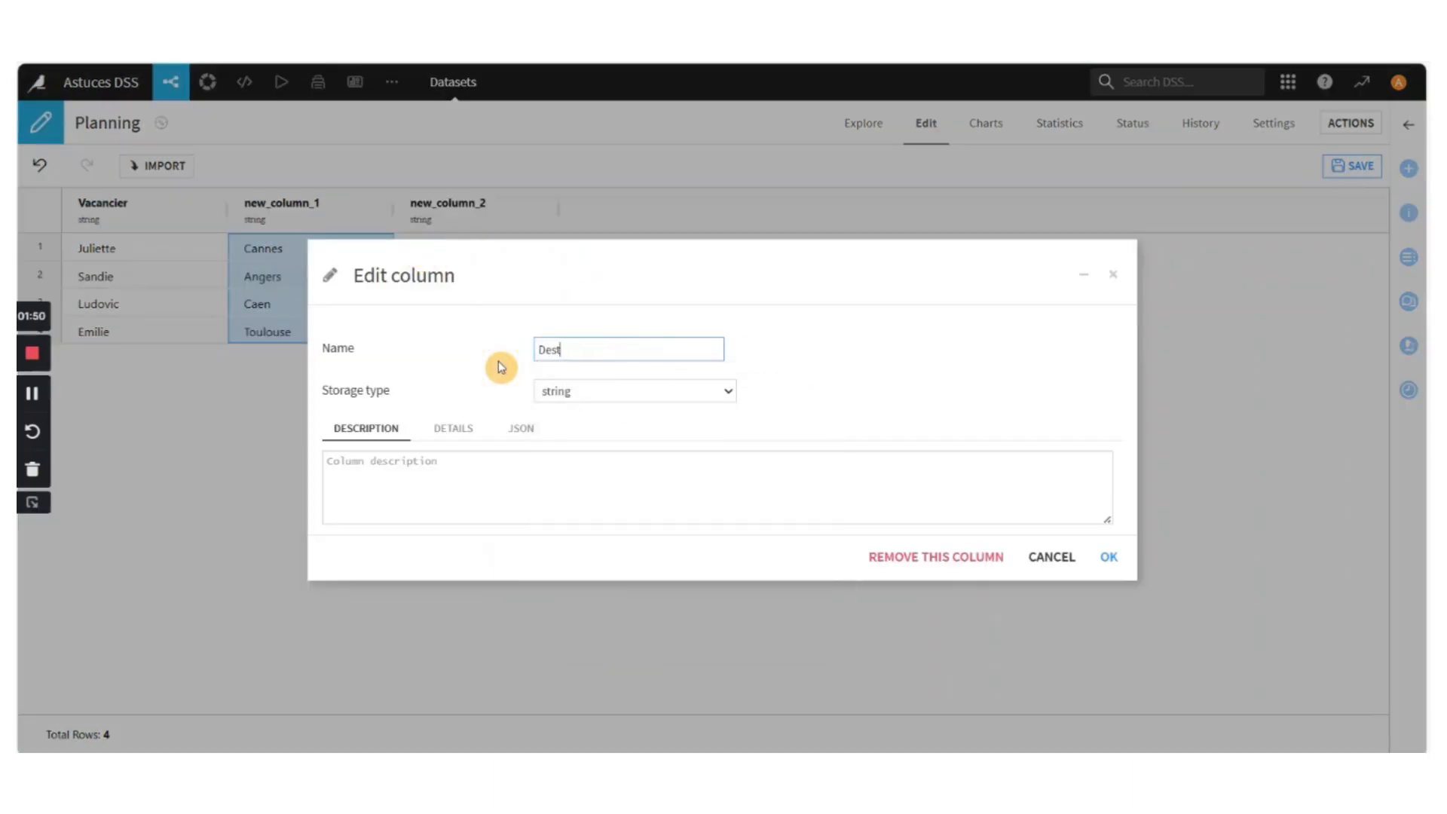
{"action": "type", "text": "ination"}
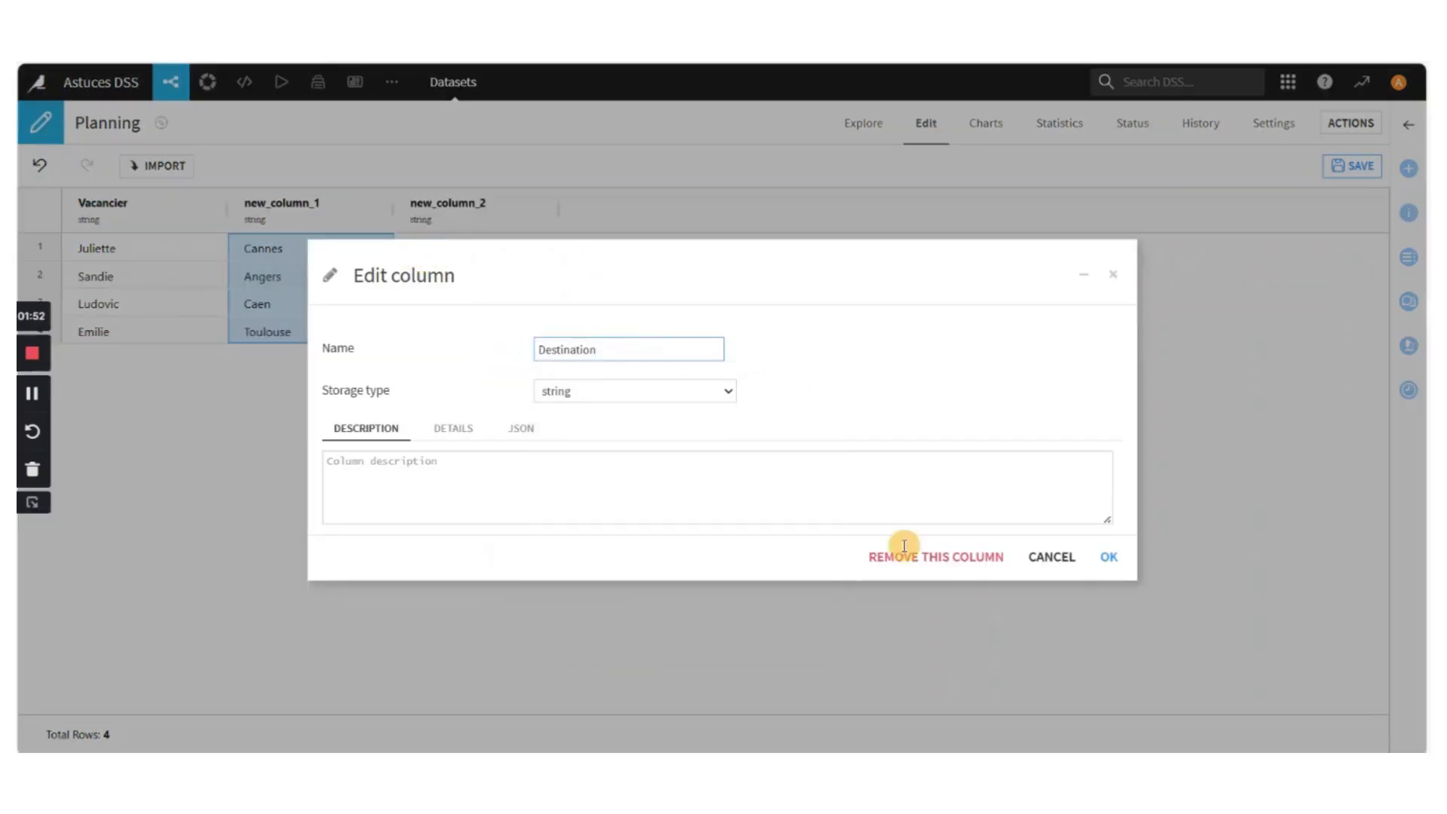
{"action": "left_click", "coordinate": [1109, 558]}
Rename the third column, new_column_2, of the Planning dataset to Arrivée
{"action": "left_click", "coordinate": [478, 213]}
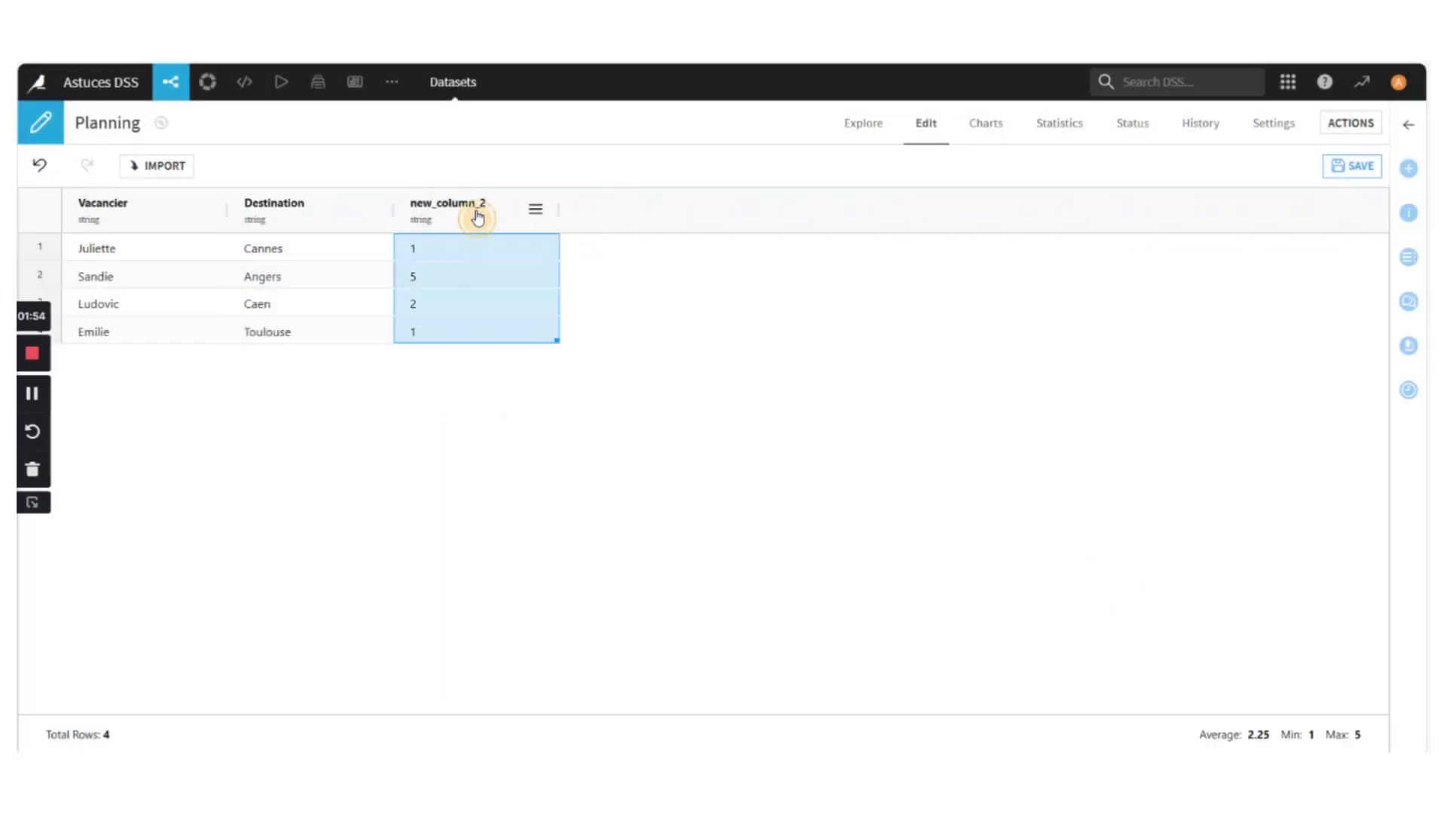
{"action": "left_click", "coordinate": [519, 218]}
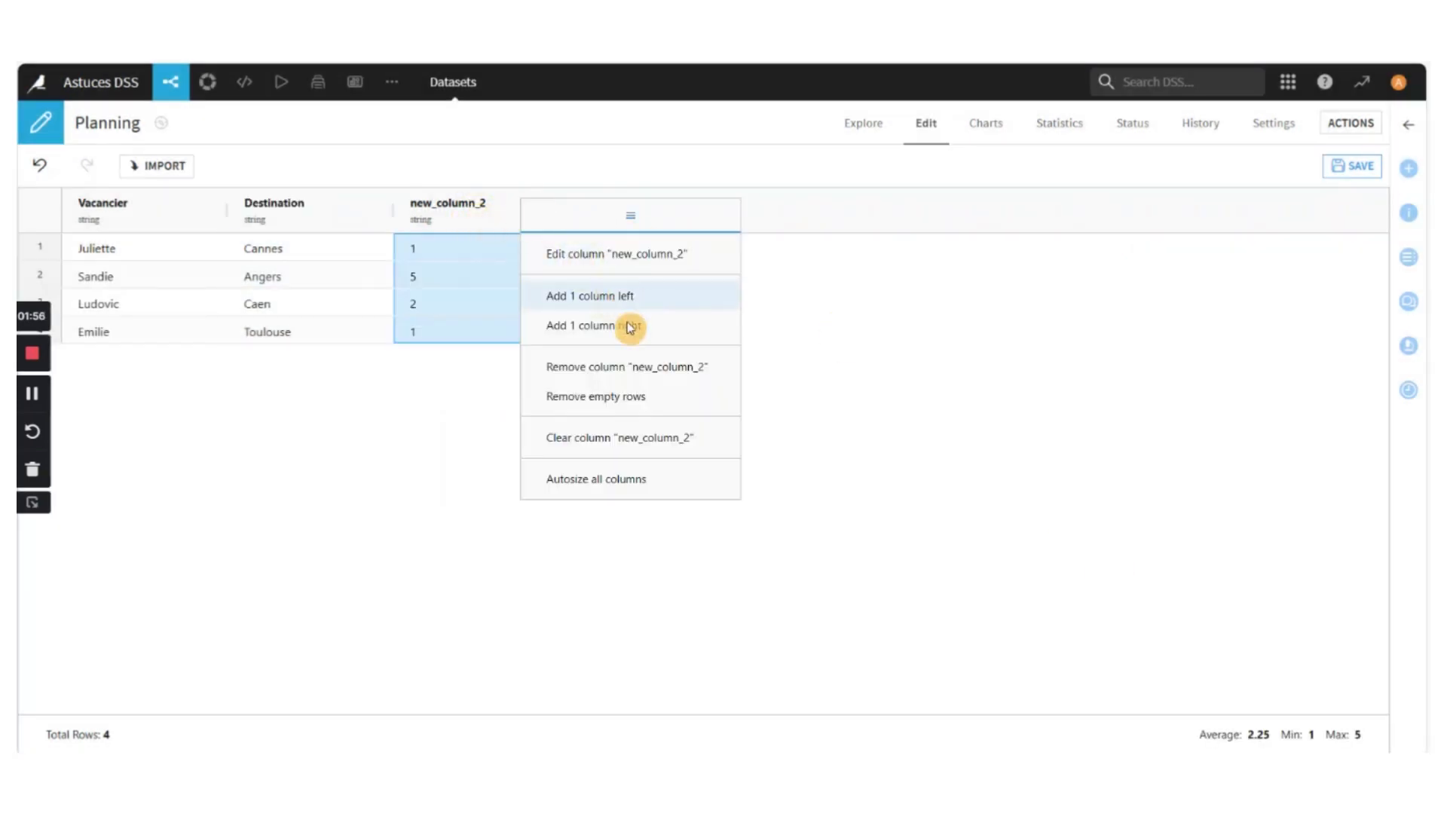
{"action": "left_click", "coordinate": [610, 251]}
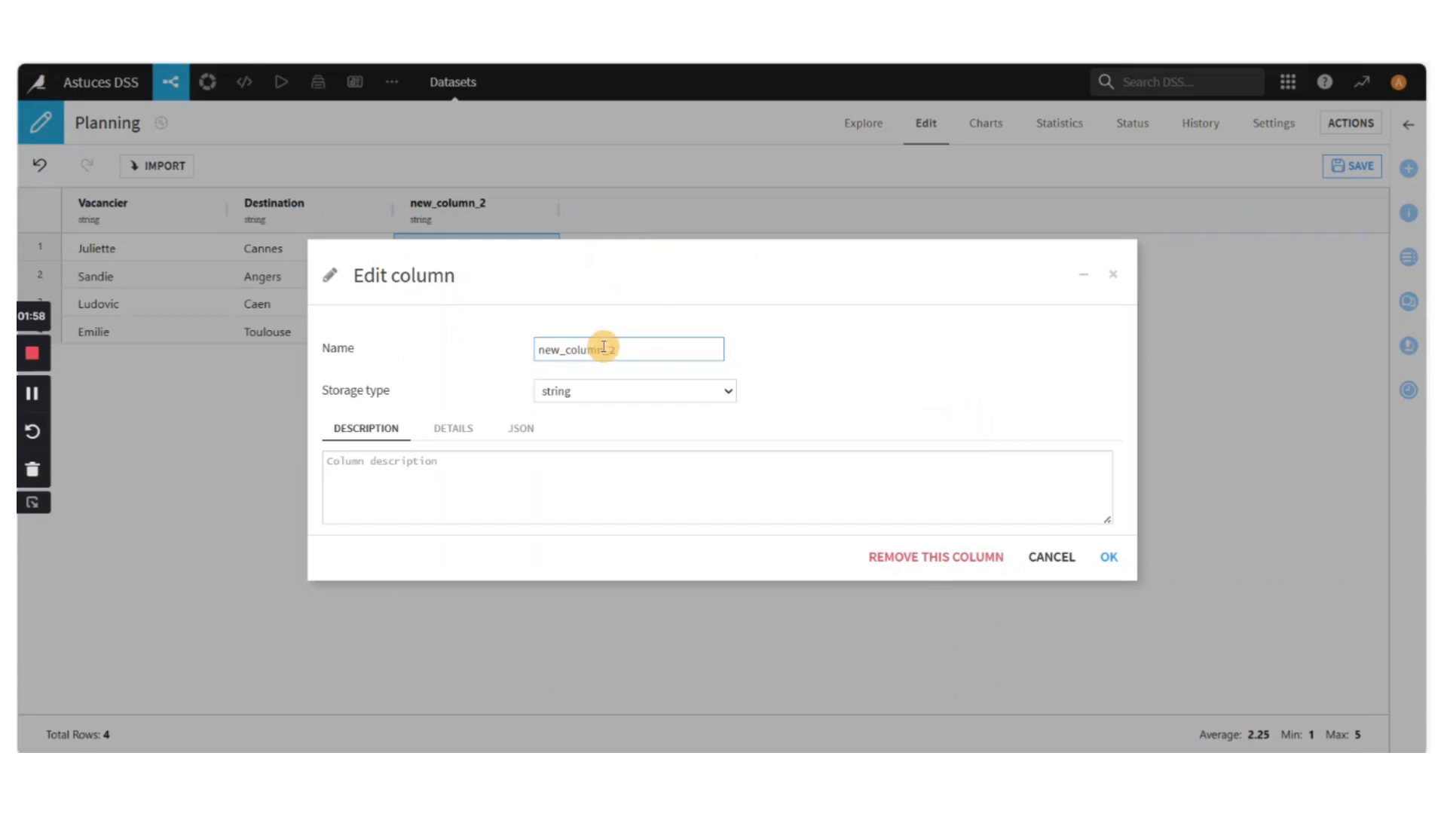
{"action": "left_click_drag", "start_coordinate": [623, 348], "coordinate": [527, 360]}
{"action": "key", "text": "BackSpace"}
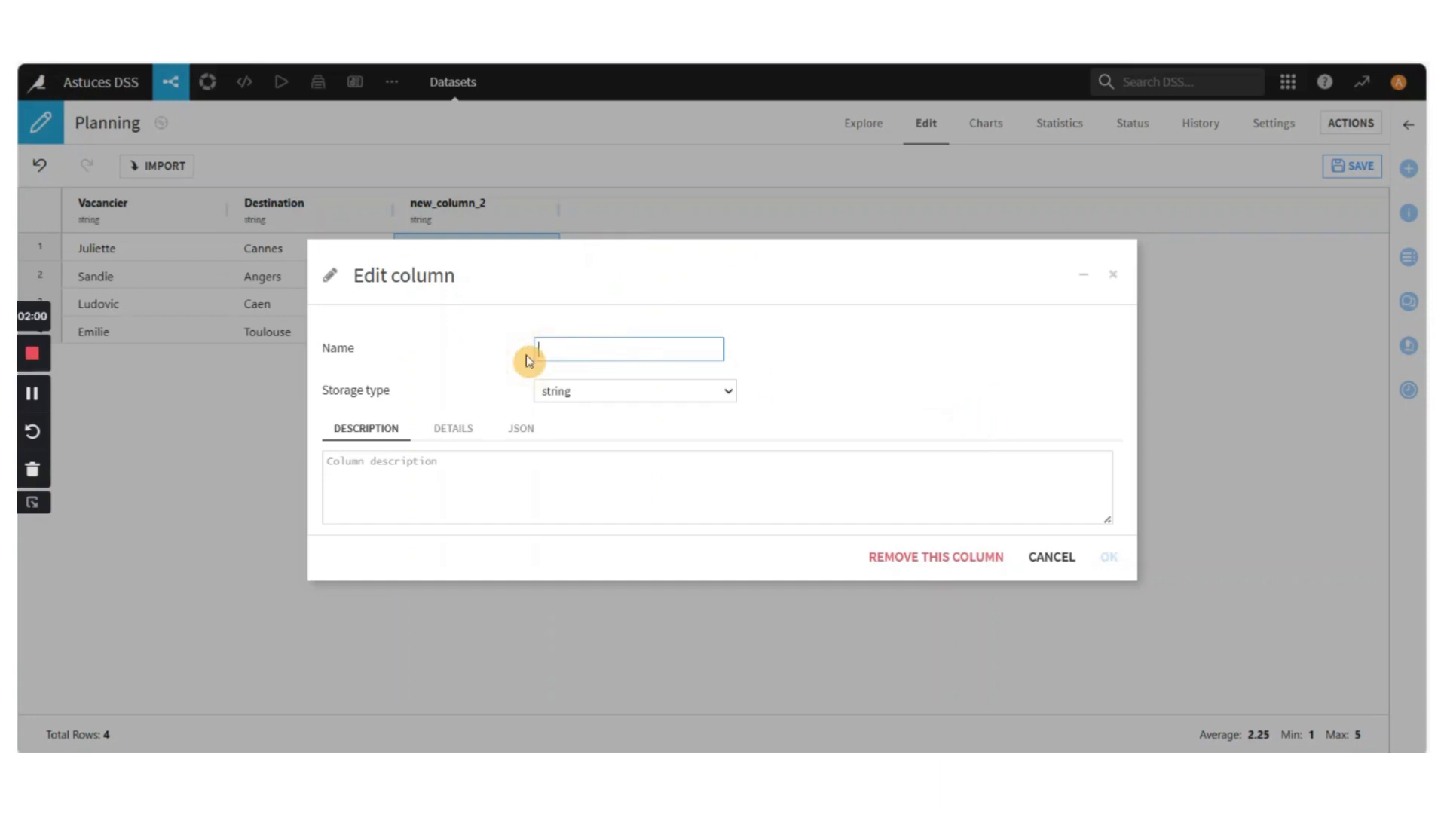
{"action": "type", "text": "Date"}
{"action": "key", "text": "BackSpace"}
{"action": "key", "text": "BackSpace"}
{"action": "key", "text": "BackSpace"}
{"action": "key", "text": "BackSpace"}
{"action": "type", "text": "Dépa"}
{"action": "key", "text": "BackSpace"}
{"action": "key", "text": "BackSpace"}
{"action": "key", "text": "BackSpace"}
{"action": "key", "text": "BackSpace"}
{"action": "type", "text": "Ari"}
{"action": "type", "text": "rivé"}
{"action": "type", "text": "e"}
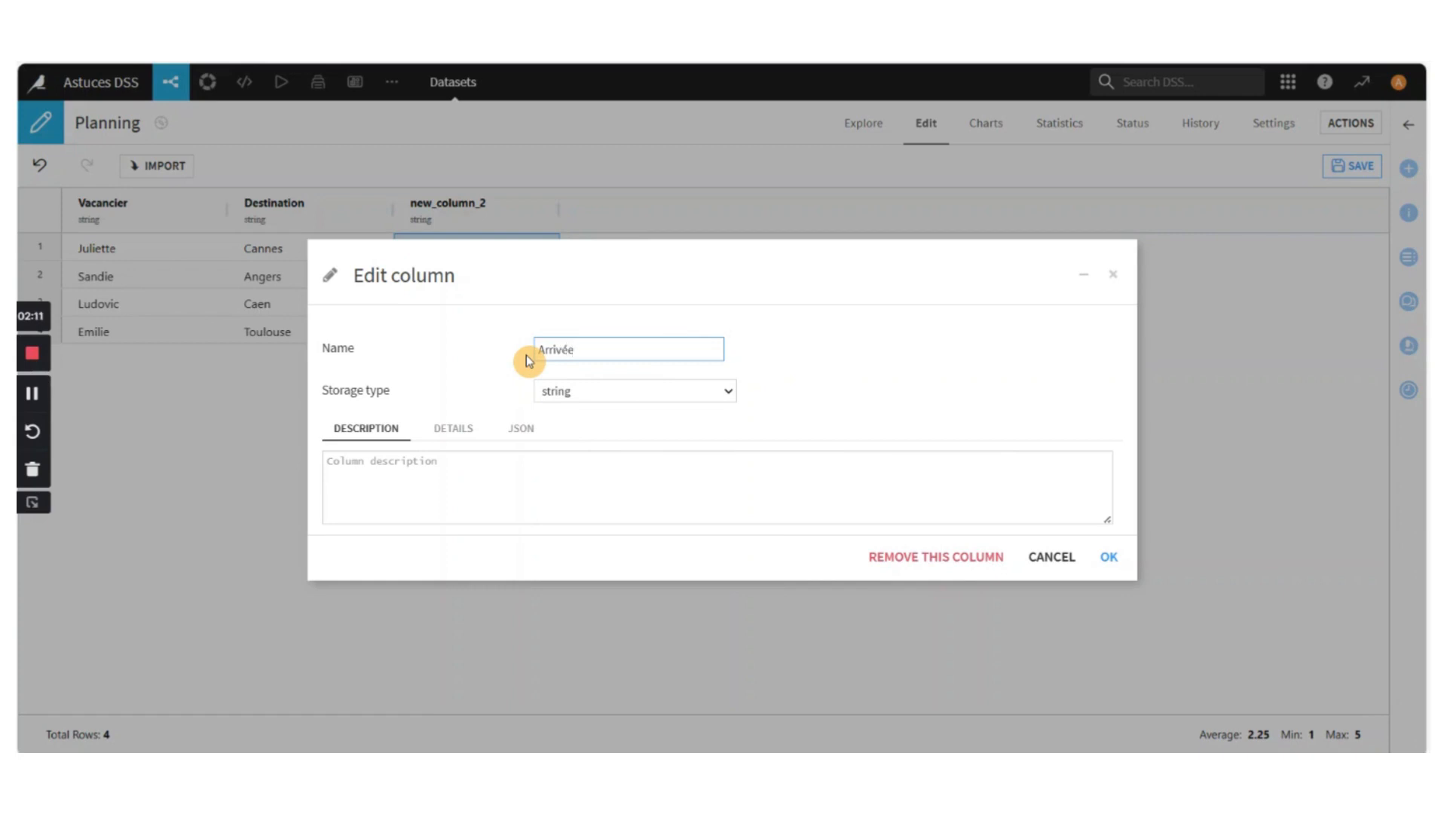
{"action": "left_click", "coordinate": [1111, 557]}
Change the storage type of the Arrivée column in the Planning dataset to date
{"action": "double_click", "coordinate": [451, 252]}
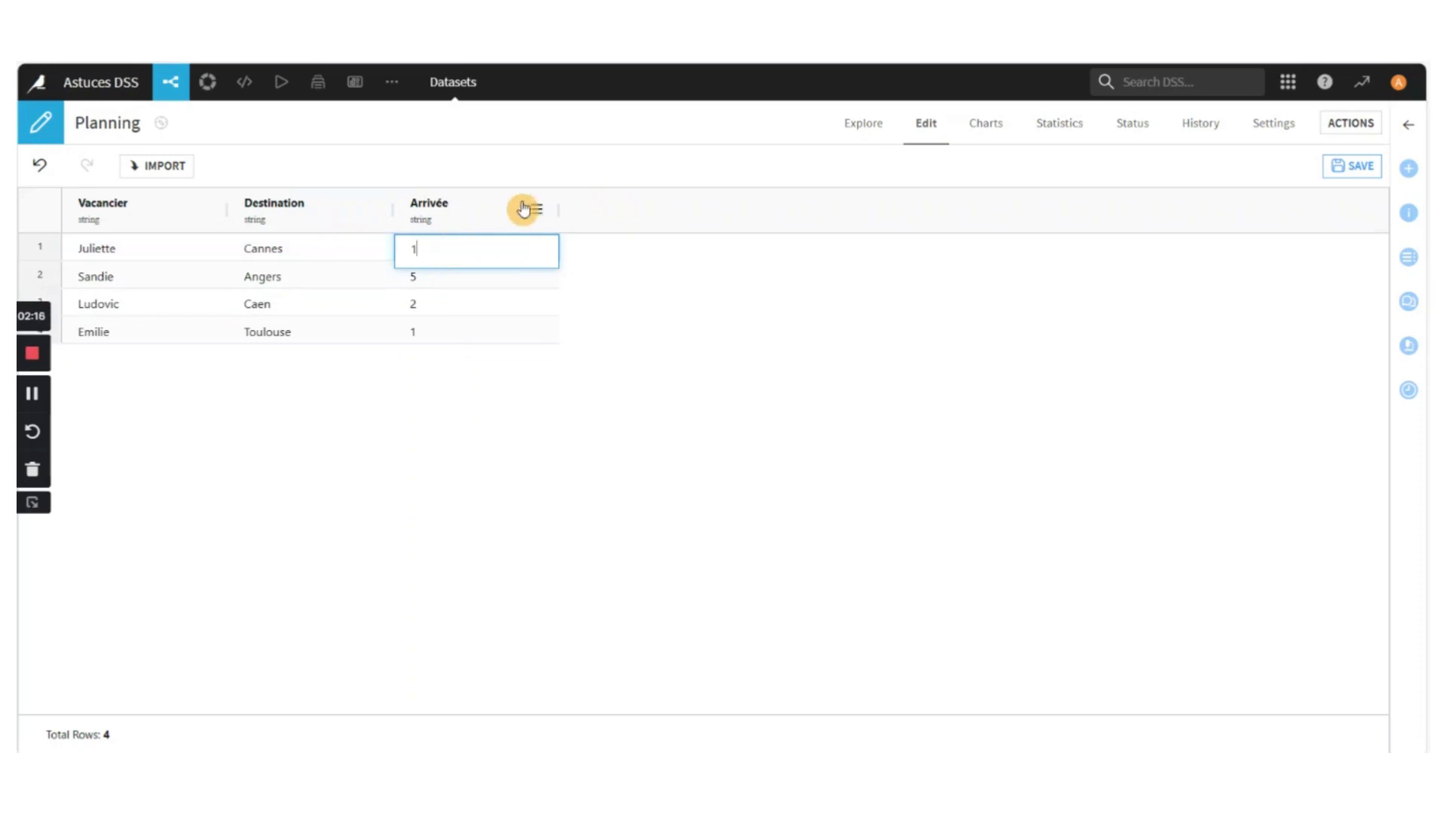
{"action": "left_click", "coordinate": [527, 213]}
{"action": "left_click", "coordinate": [595, 256]}
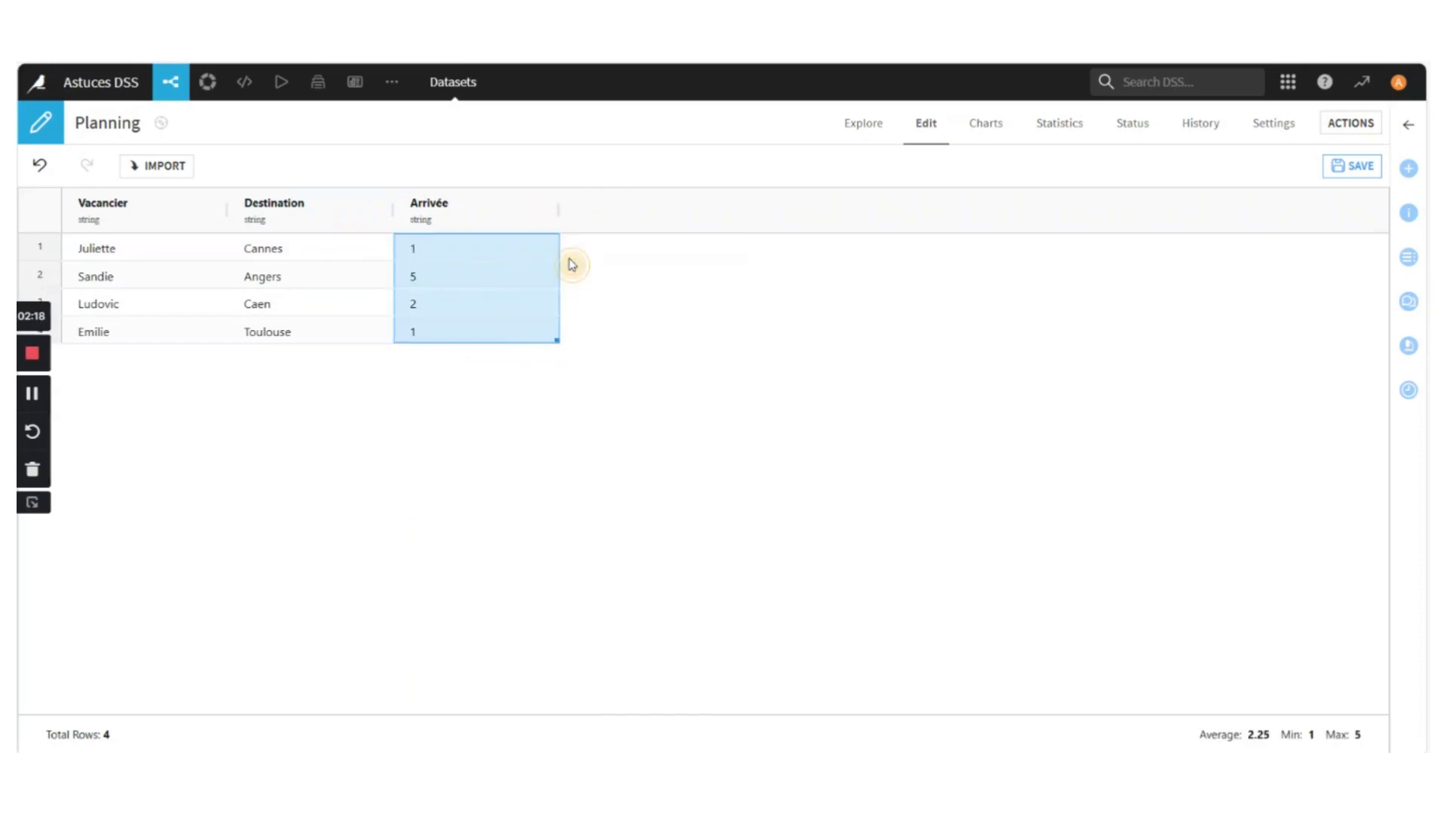
{"action": "left_click", "coordinate": [608, 397]}
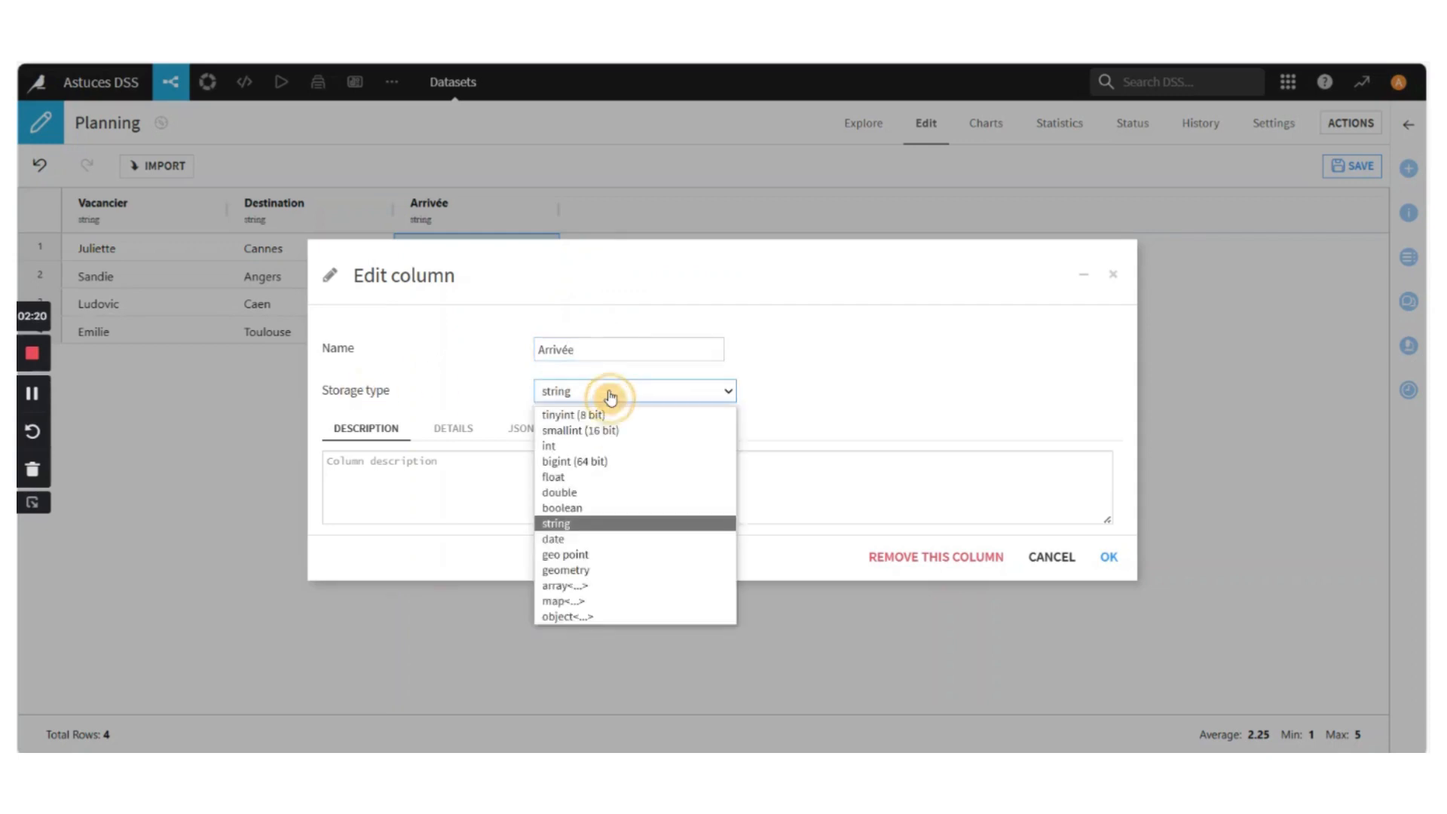
{"action": "left_click", "coordinate": [576, 539]}
{"action": "left_click", "coordinate": [1109, 556]}
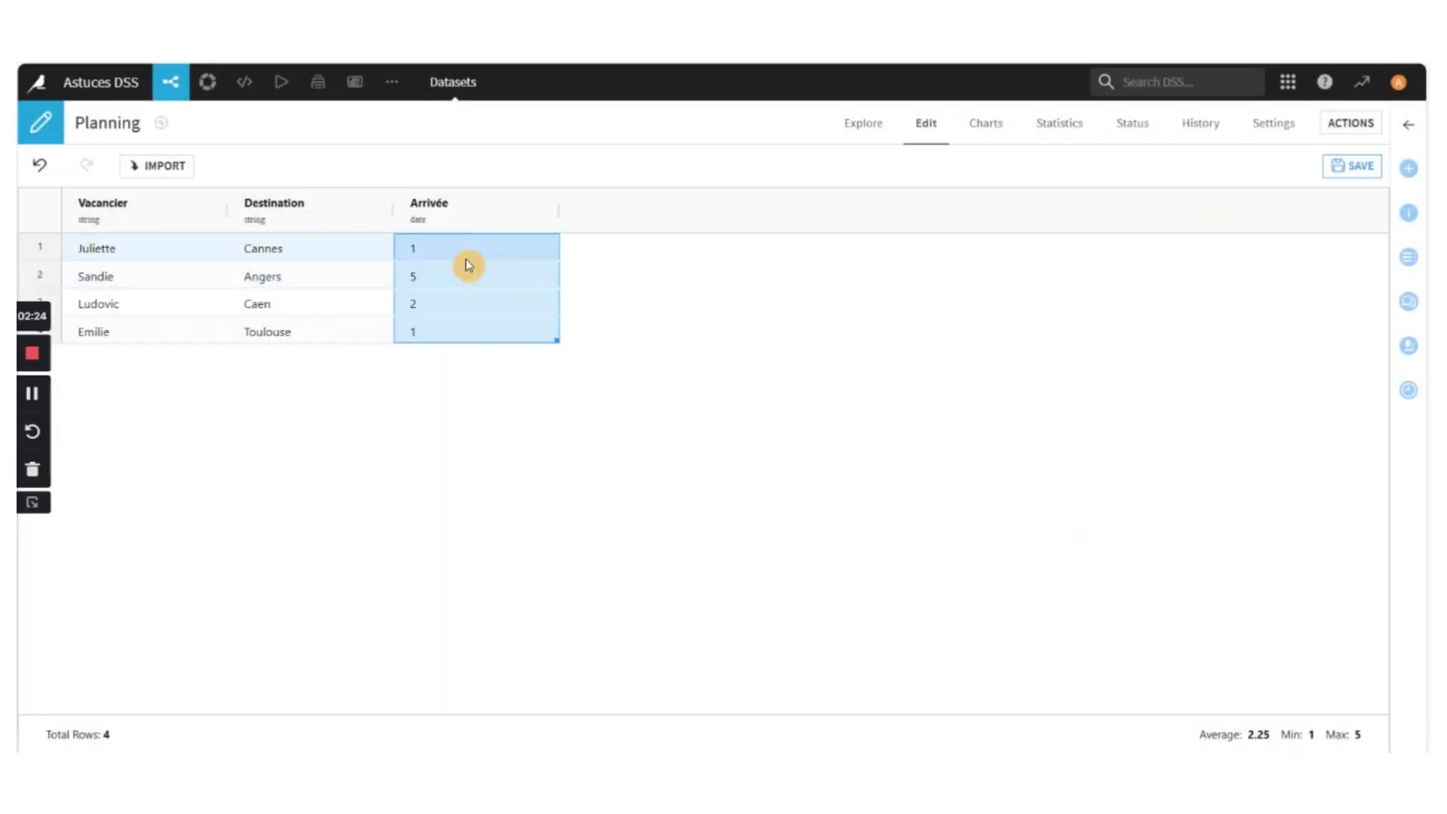
Replace the Arrivée value in the Cannes row with the date 2023-12-05
{"action": "double_click", "coordinate": [443, 248]}
{"action": "key", "text": "BackSpace"}
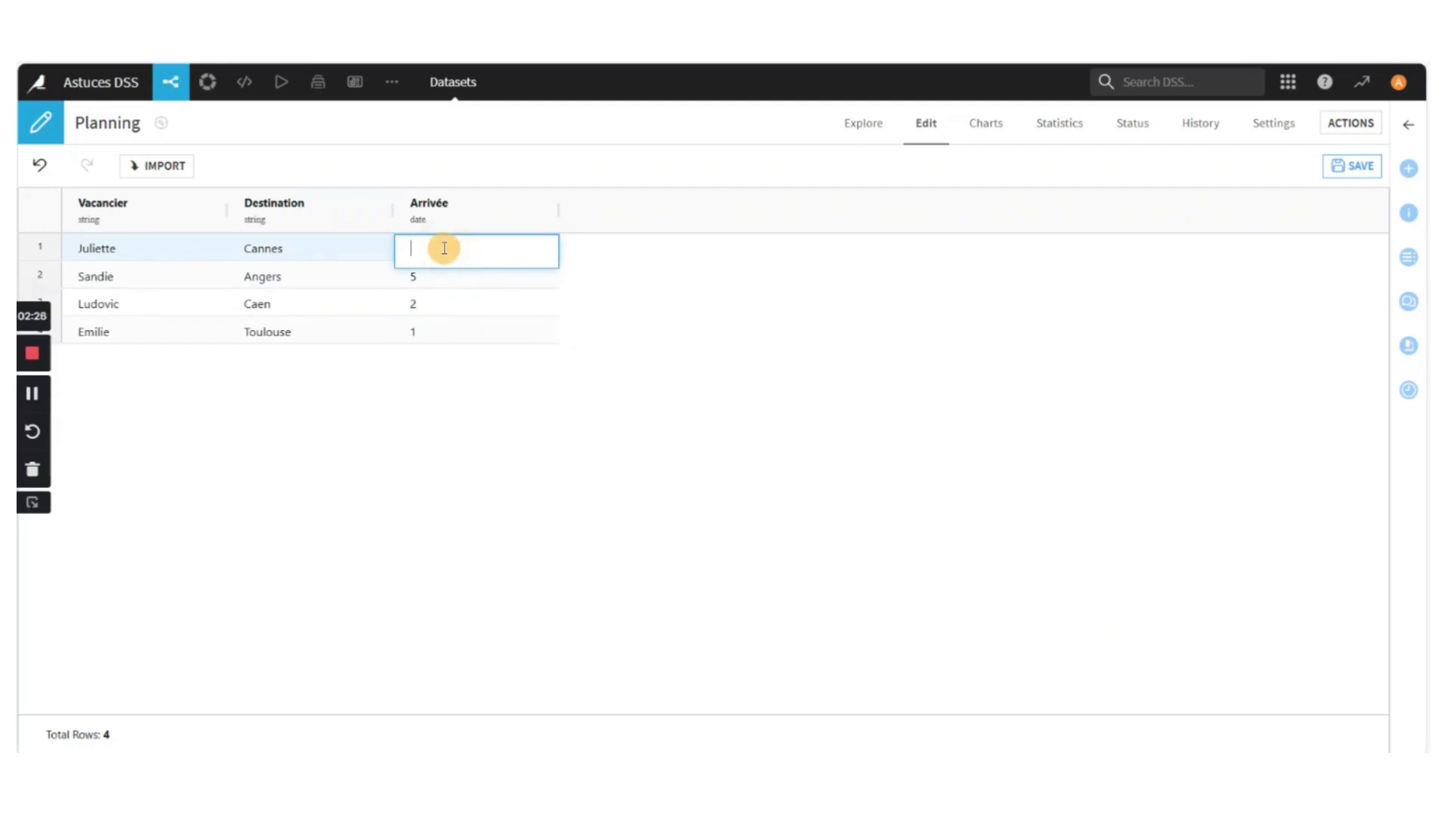
{"action": "type", "text": "2023-12-05"}
Replace the Arrivée value in the Angers row with the date 2023-11-12
{"action": "left_click", "coordinate": [454, 276]}
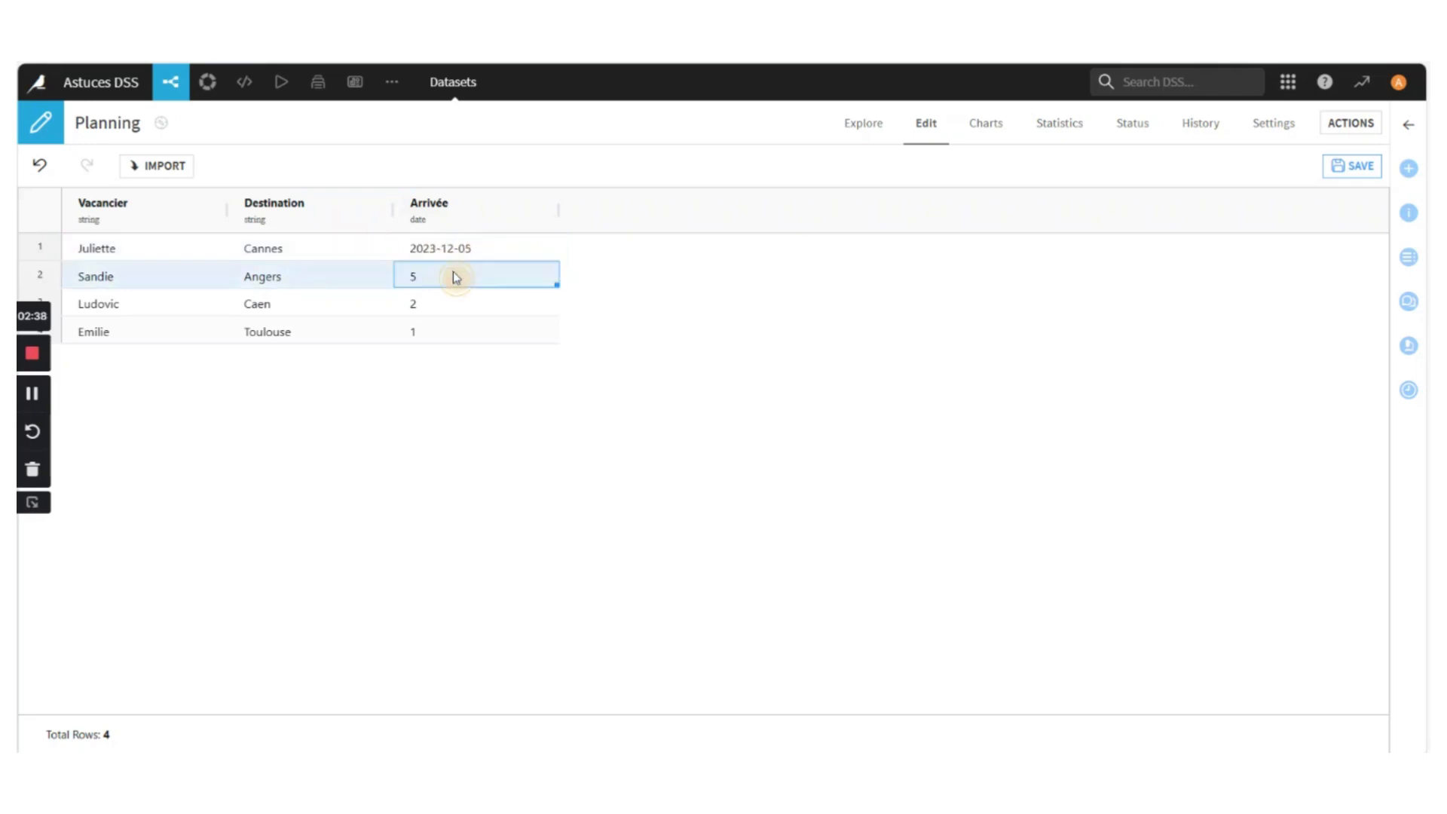
{"action": "left_click", "coordinate": [454, 273]}
{"action": "key", "text": "BackSpace"}
{"action": "type", "text": "2023-"}
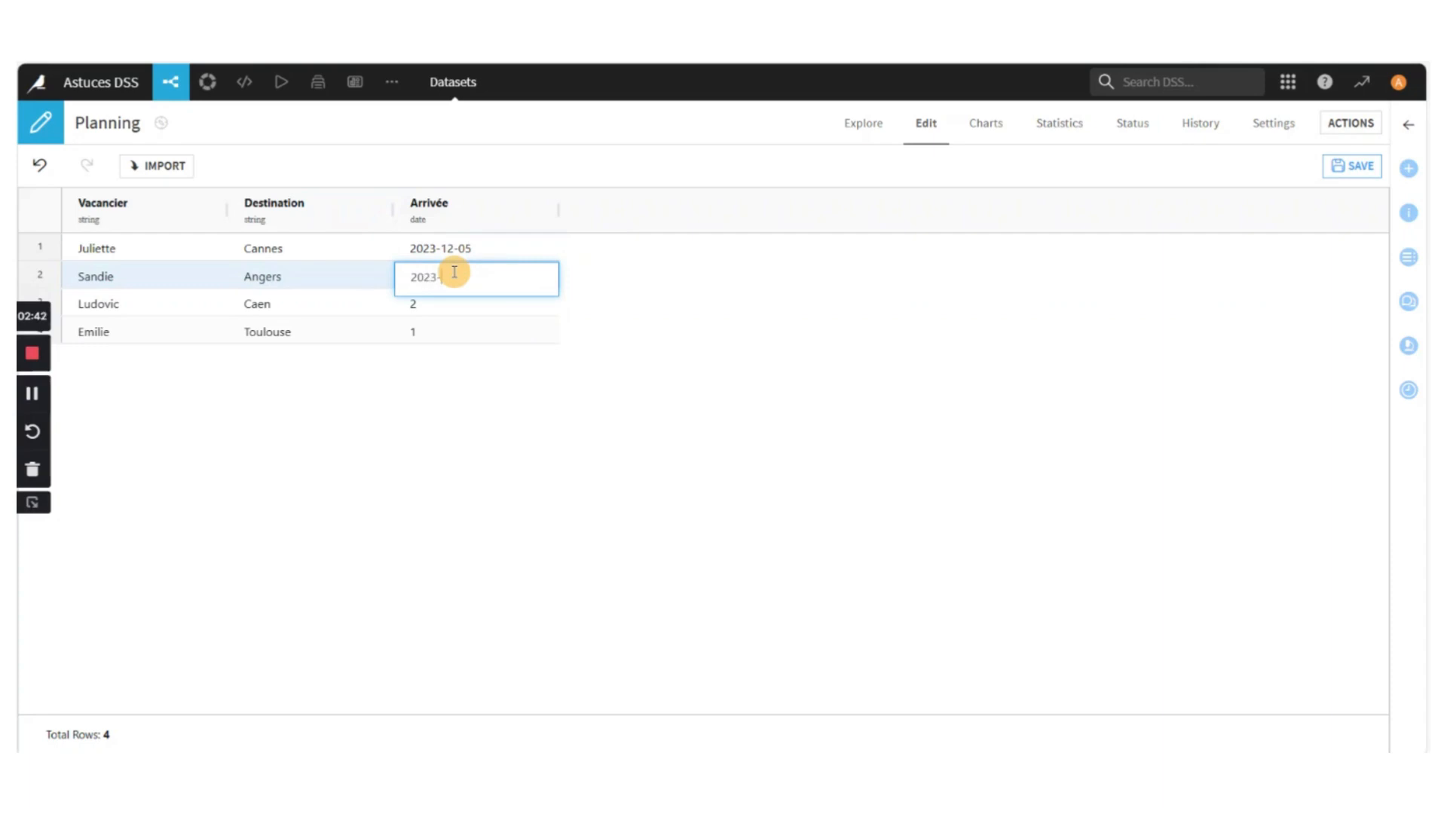
{"action": "type", "text": "11-12"}
{"action": "key", "text": "Return"}
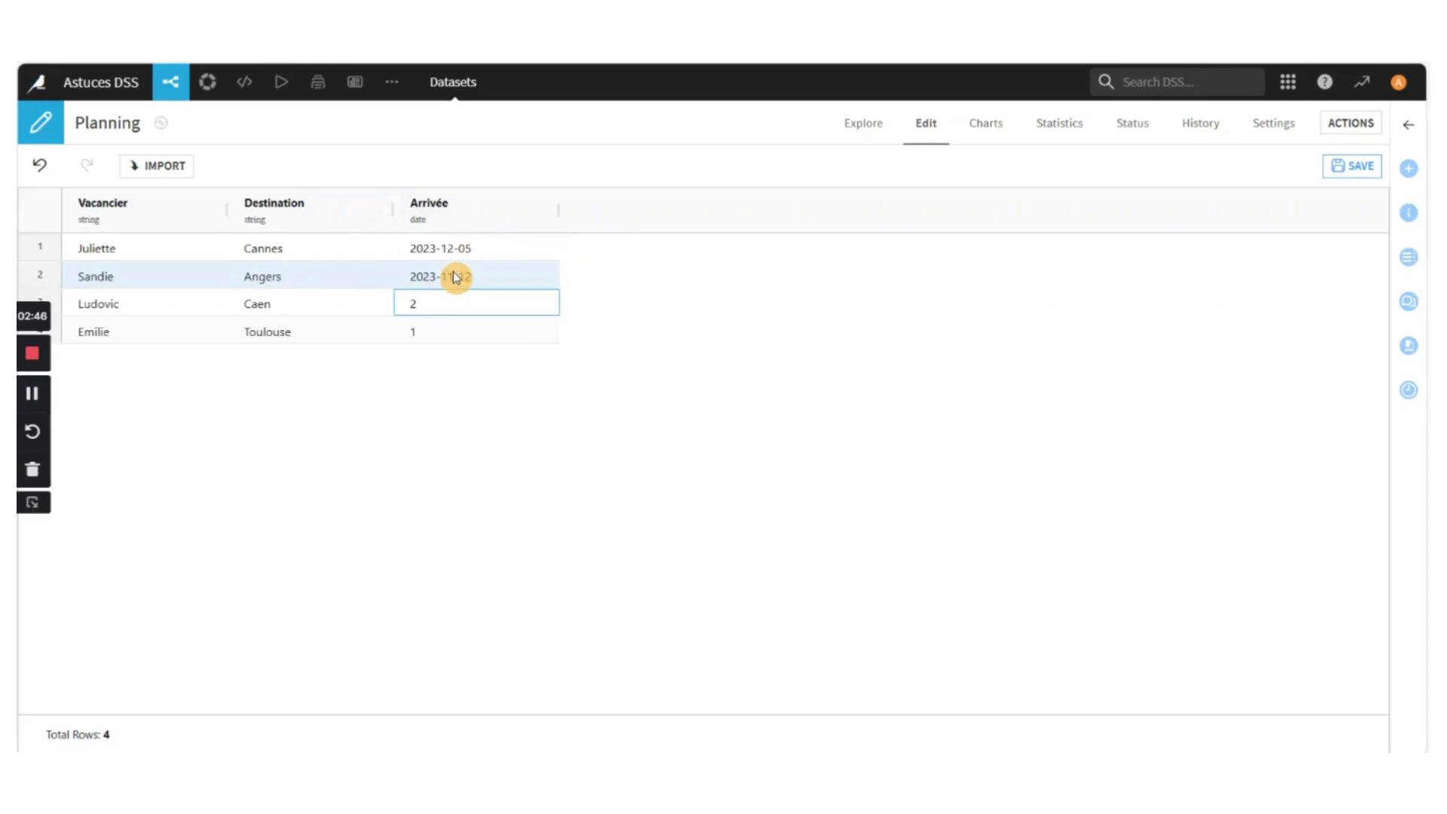
Set the Arrivée date in the Caen row to 2023-11-28
{"action": "type", "text": "2023-"}
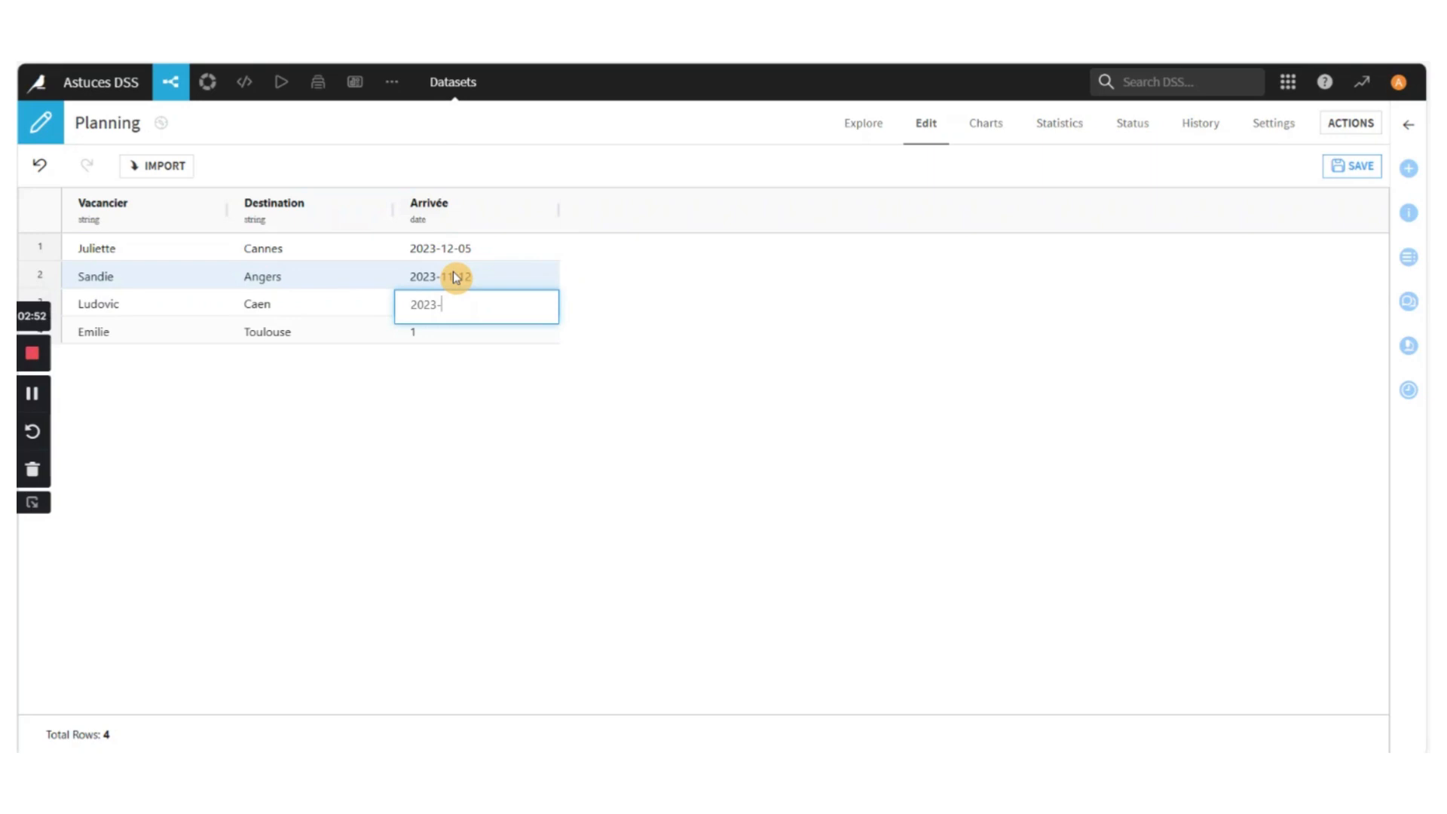
{"action": "type", "text": "11-28"}
{"action": "key", "text": "Return"}
Set the Arrivée date in the Toulouse row to 2021-12-25
{"action": "type", "text": "2"}
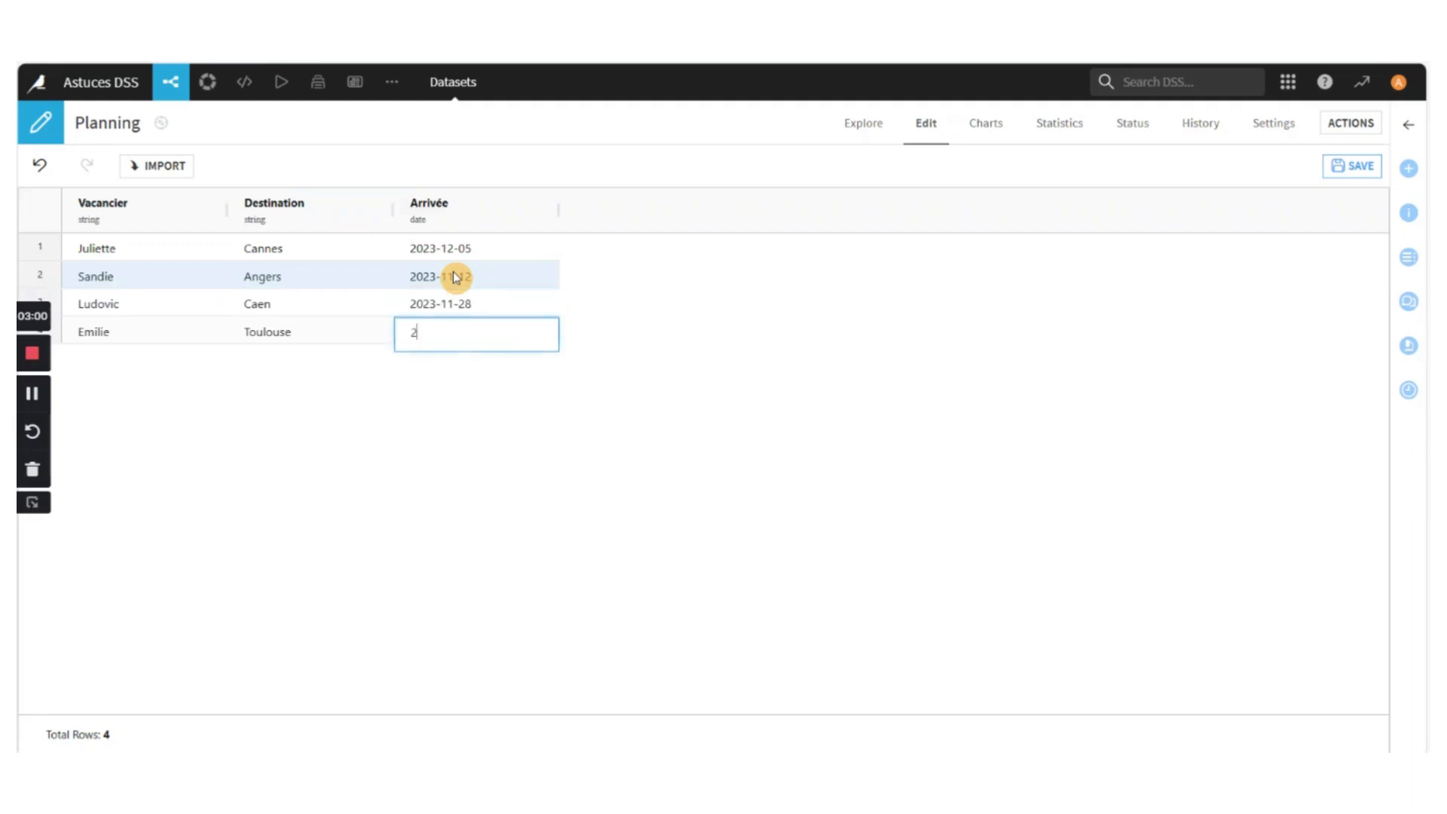
{"action": "type", "text": "01"}
{"action": "type", "text": "21-"}
{"action": "type", "text": "2"}
{"action": "type", "text": "12"}
{"action": "type", "text": "-25"}
{"action": "key", "text": "Return"}
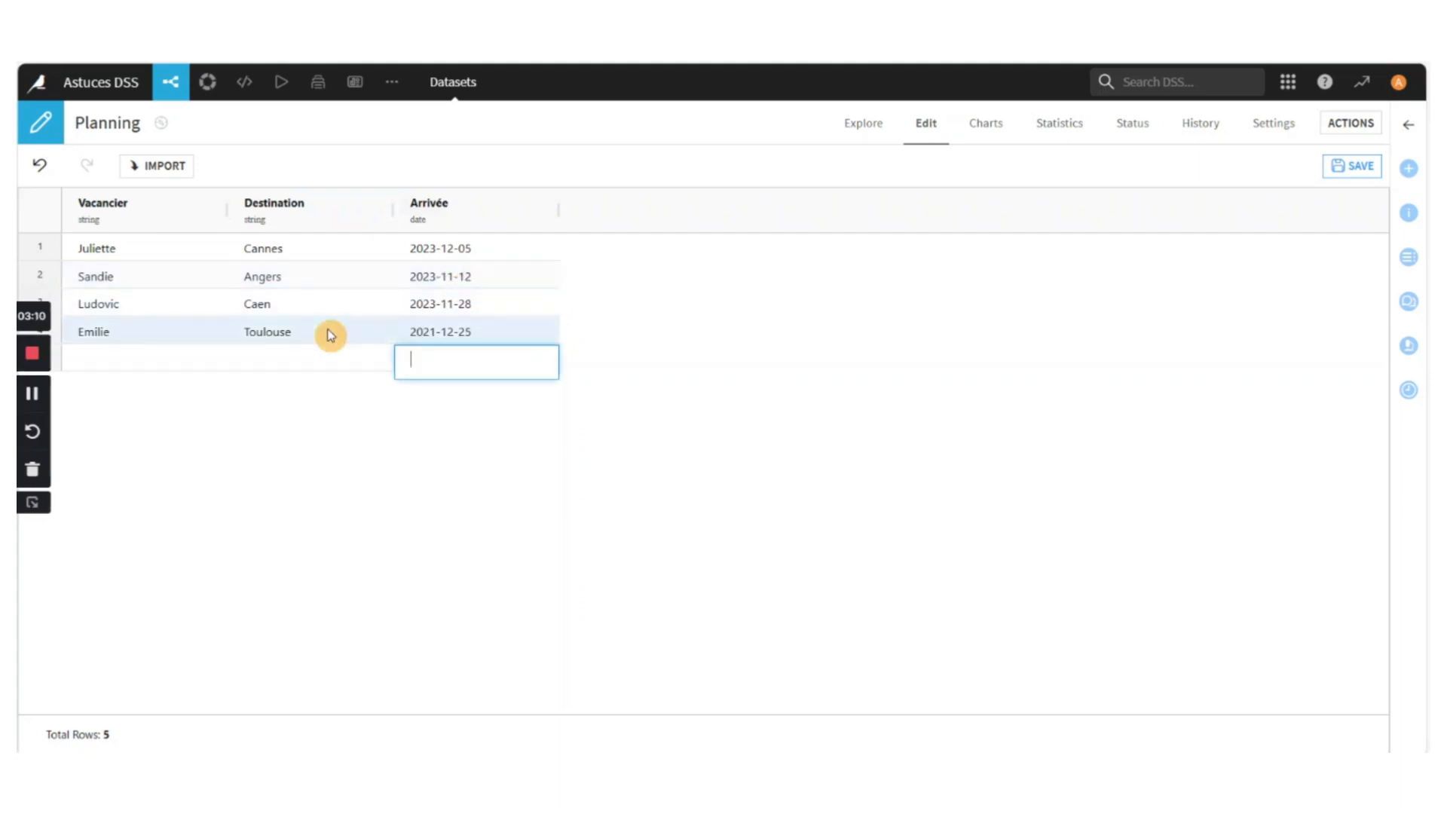
Remove the empty row under Toulouse and save the Planning dataset
{"action": "right_click", "coordinate": [258, 360]}
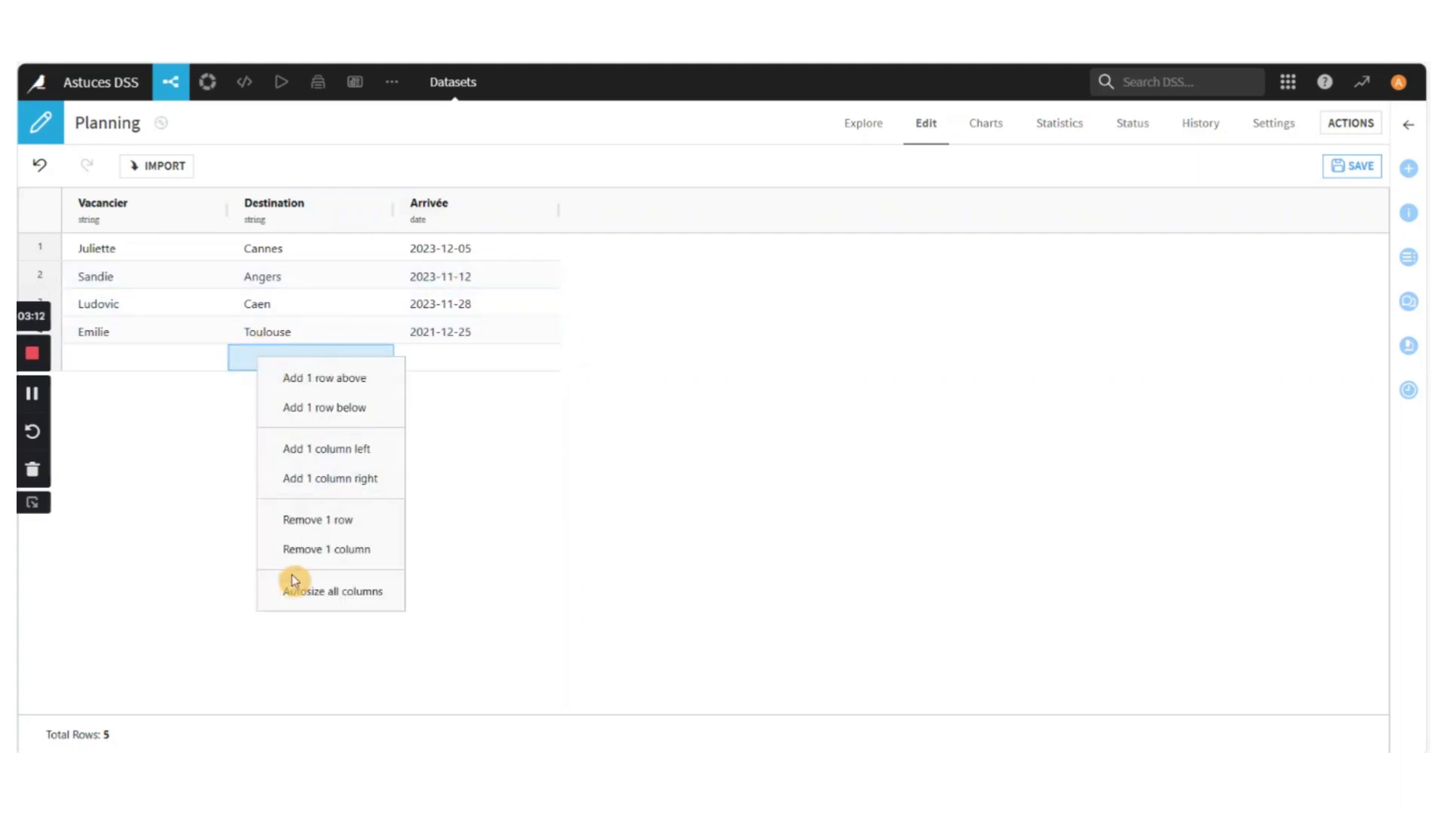
{"action": "left_click", "coordinate": [309, 522]}
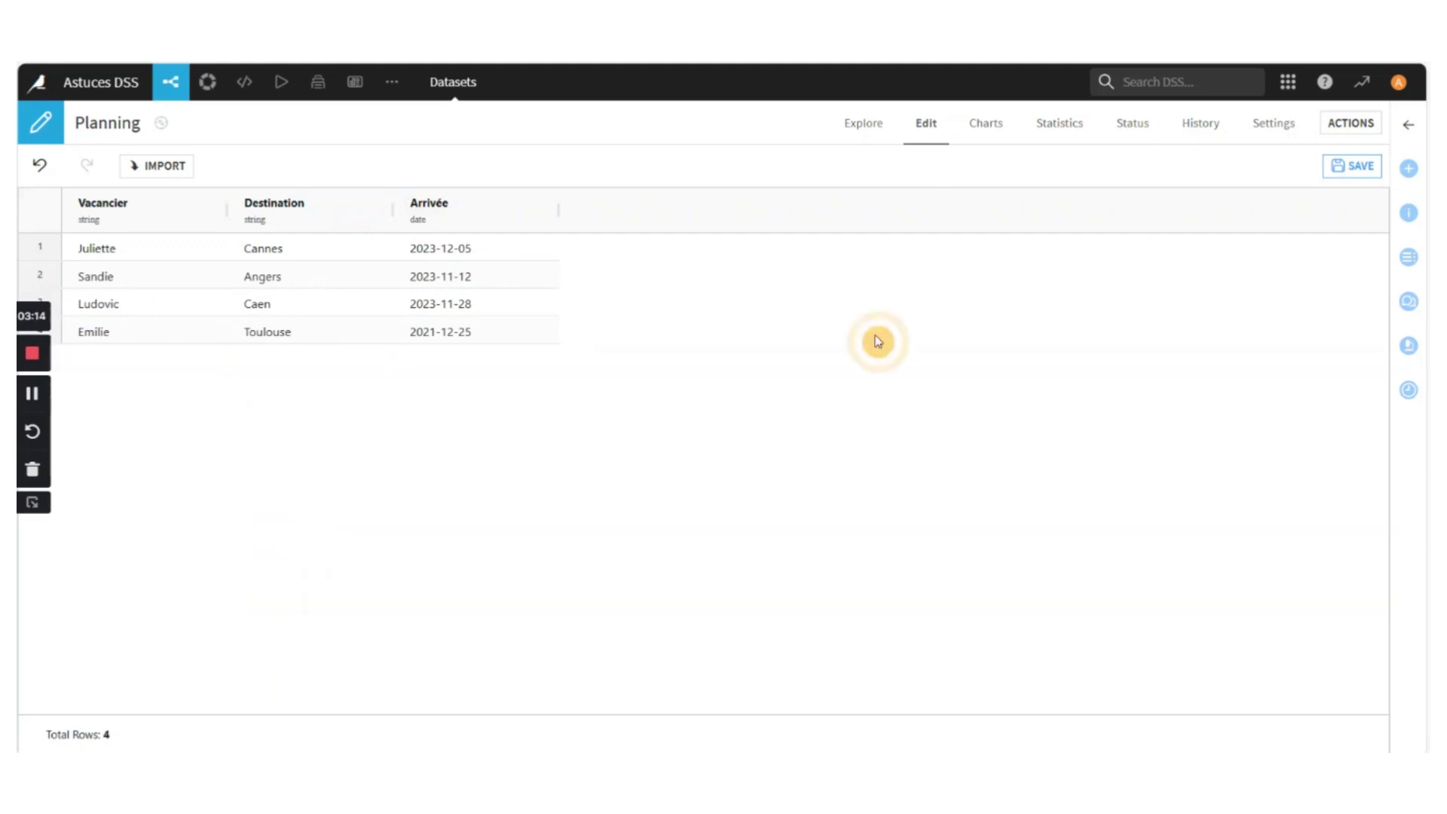
{"action": "left_click", "coordinate": [1345, 166]}
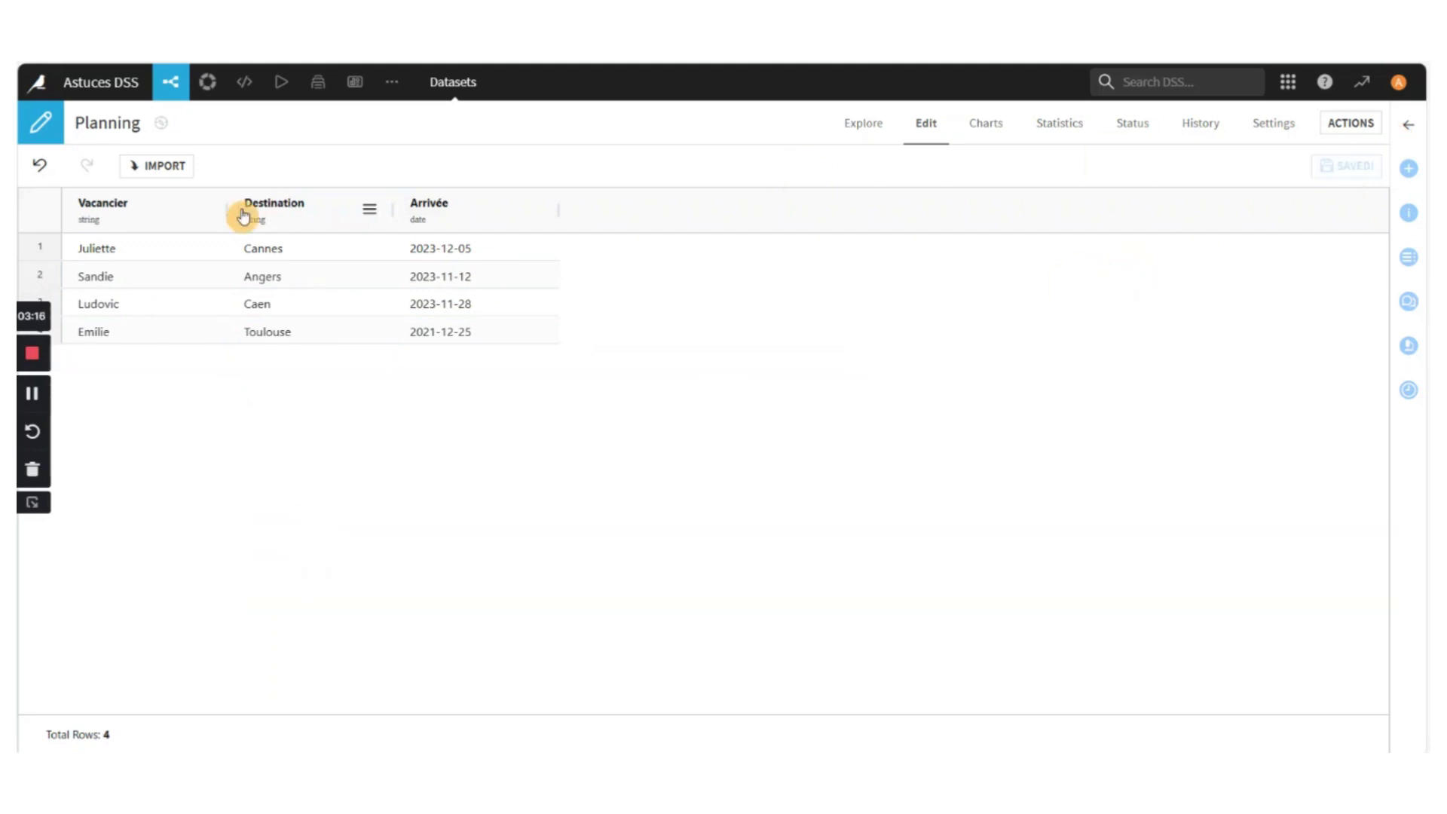
Open the Budget dataset from the project's Flow and switch it to editing
{"action": "mouse_move", "coordinate": [178, 75]}
{"action": "left_click", "coordinate": [185, 115]}
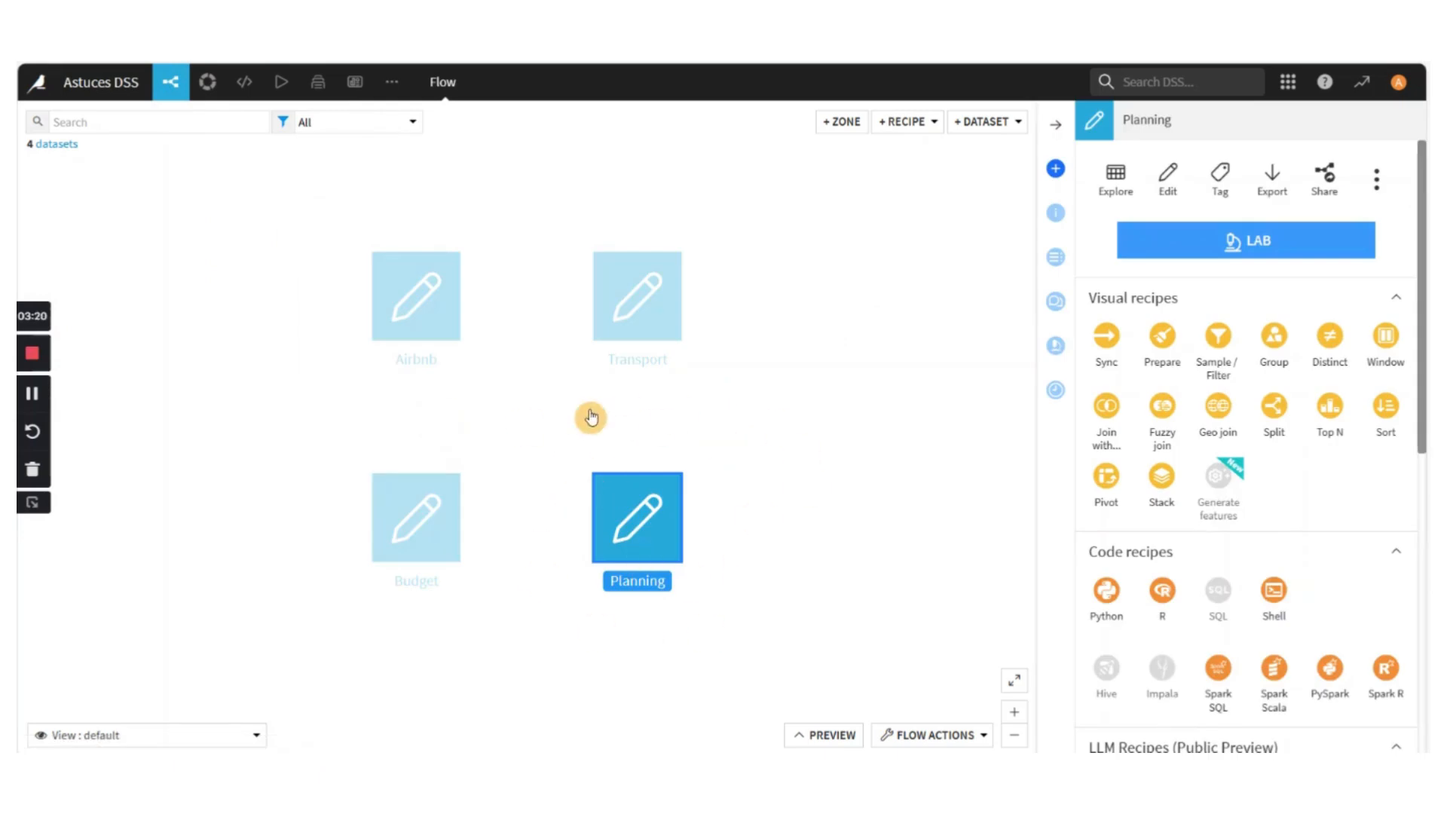
{"action": "double_click", "coordinate": [429, 525]}
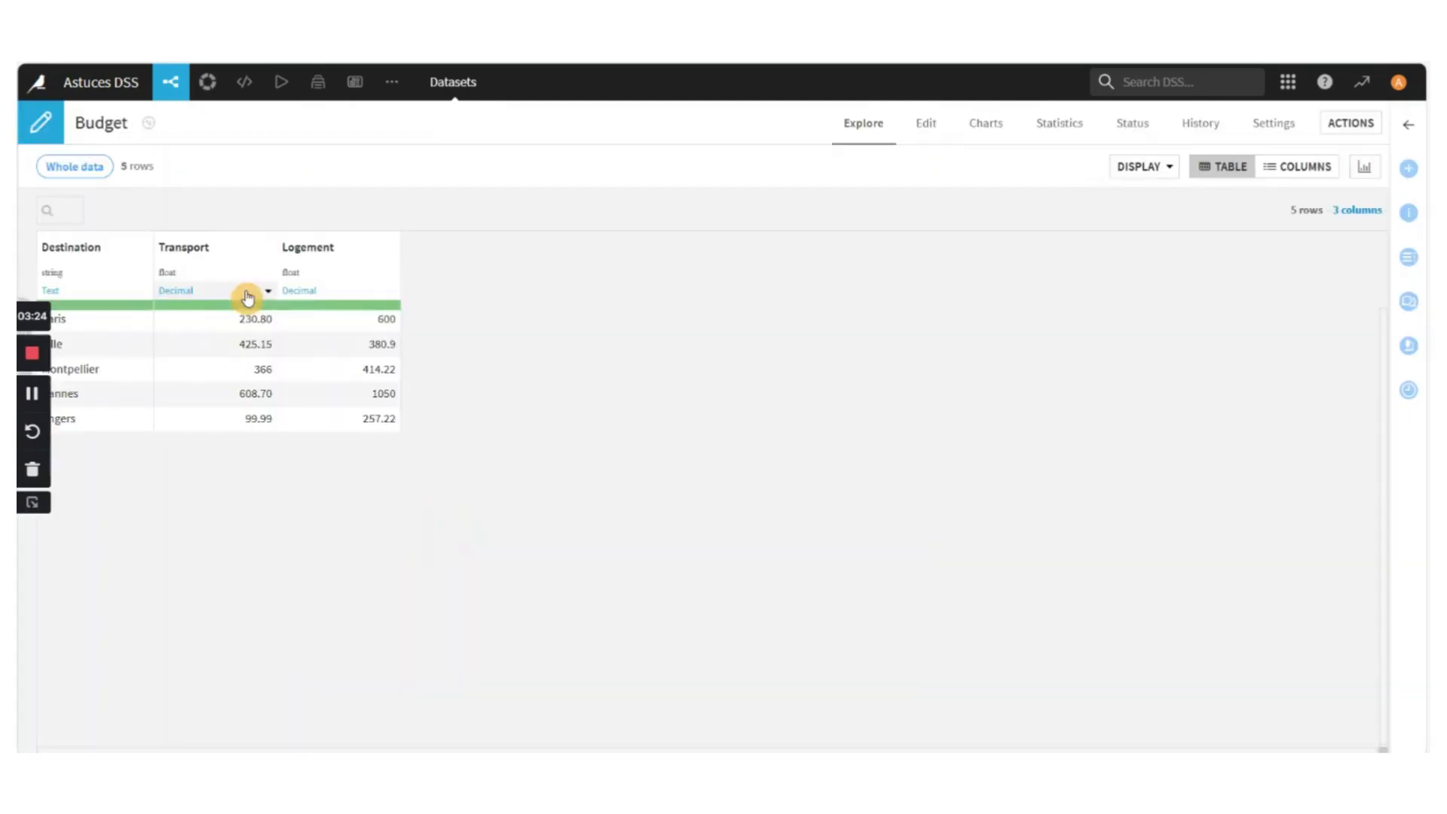
{"action": "right_click", "coordinate": [193, 420]}
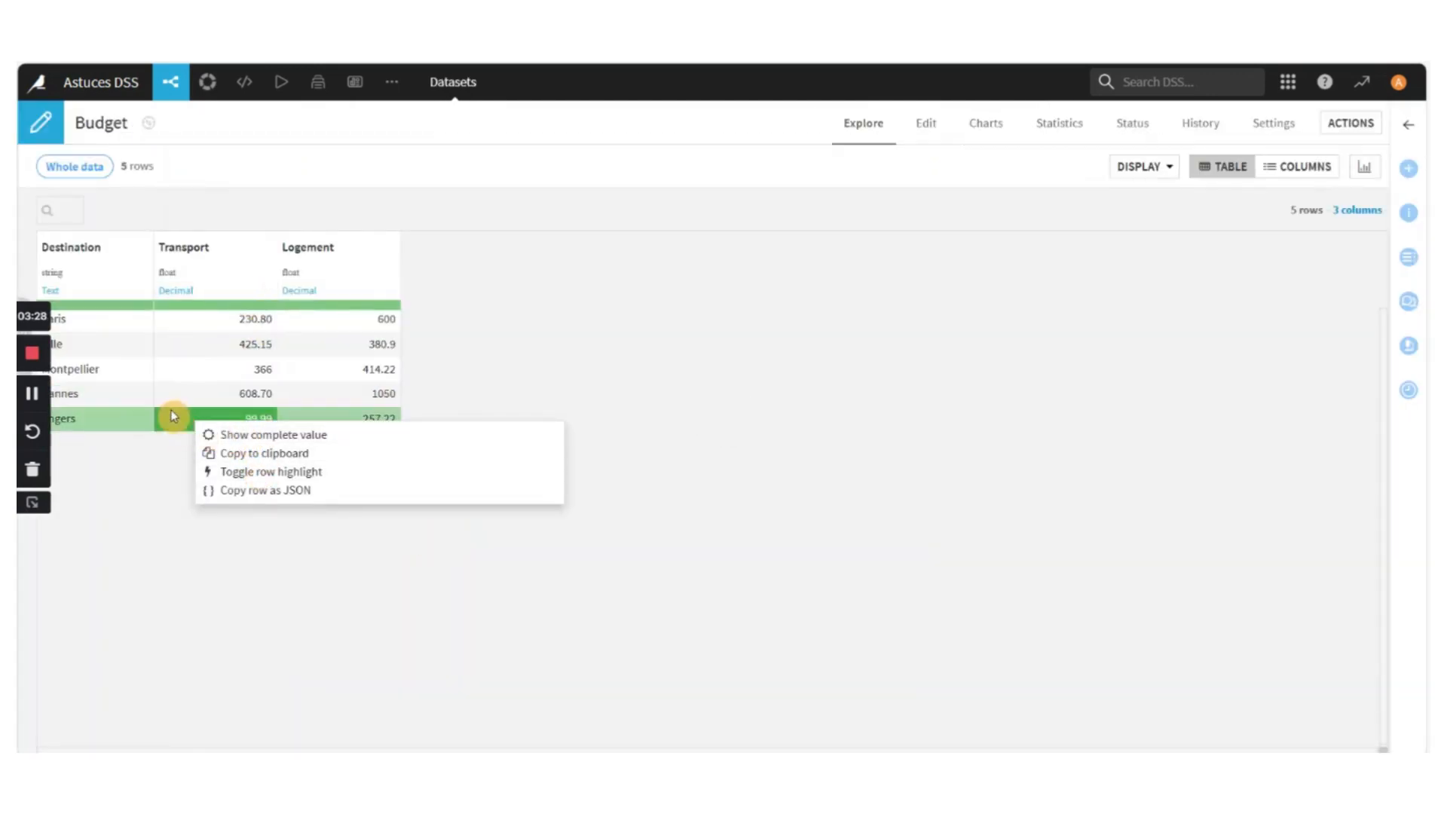
{"action": "left_click", "coordinate": [935, 121]}
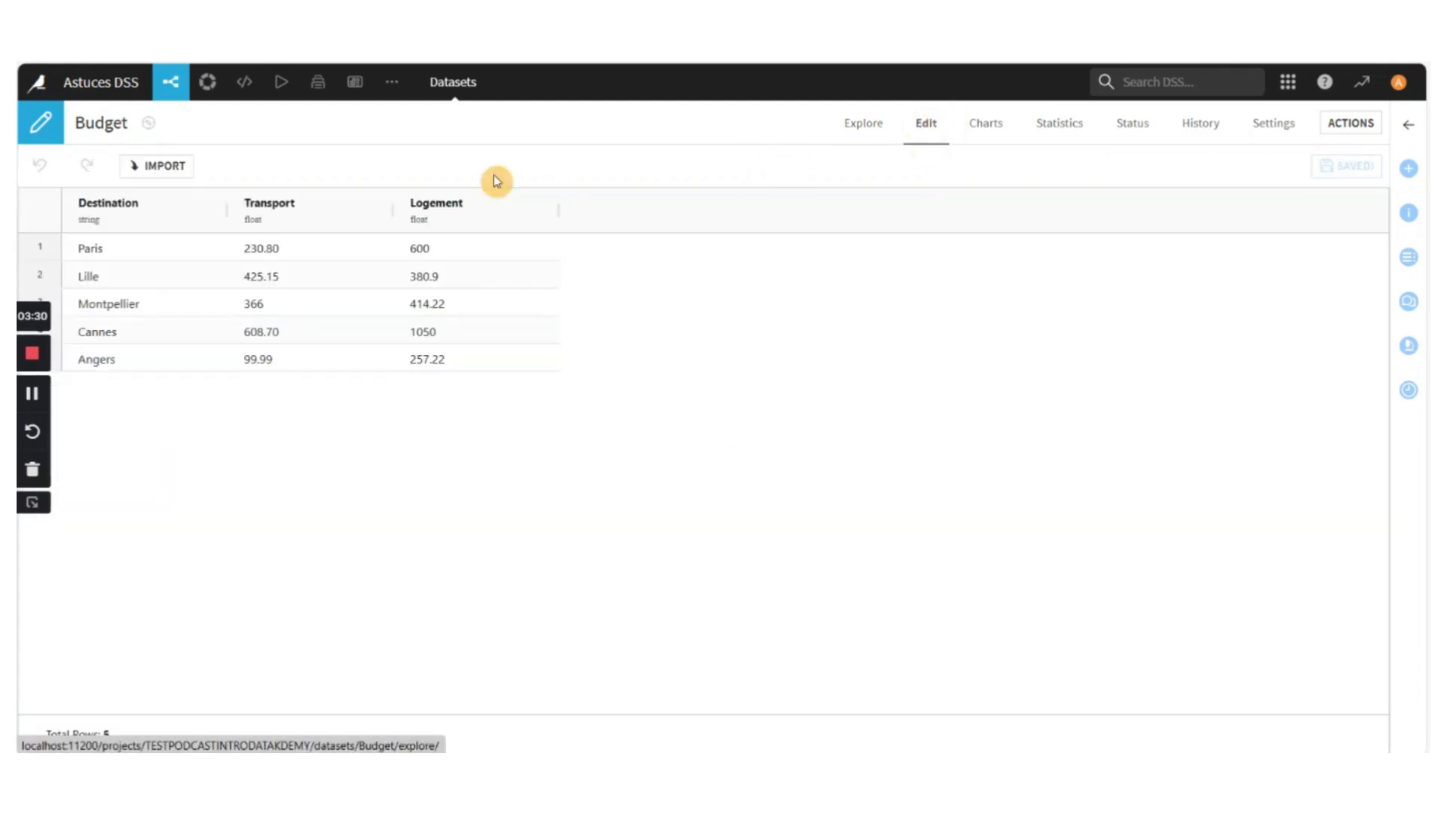
Add a row below Angers in the Budget dataset with Brest as its Destination
{"action": "left_click", "coordinate": [281, 356]}
{"action": "right_click", "coordinate": [281, 355]}
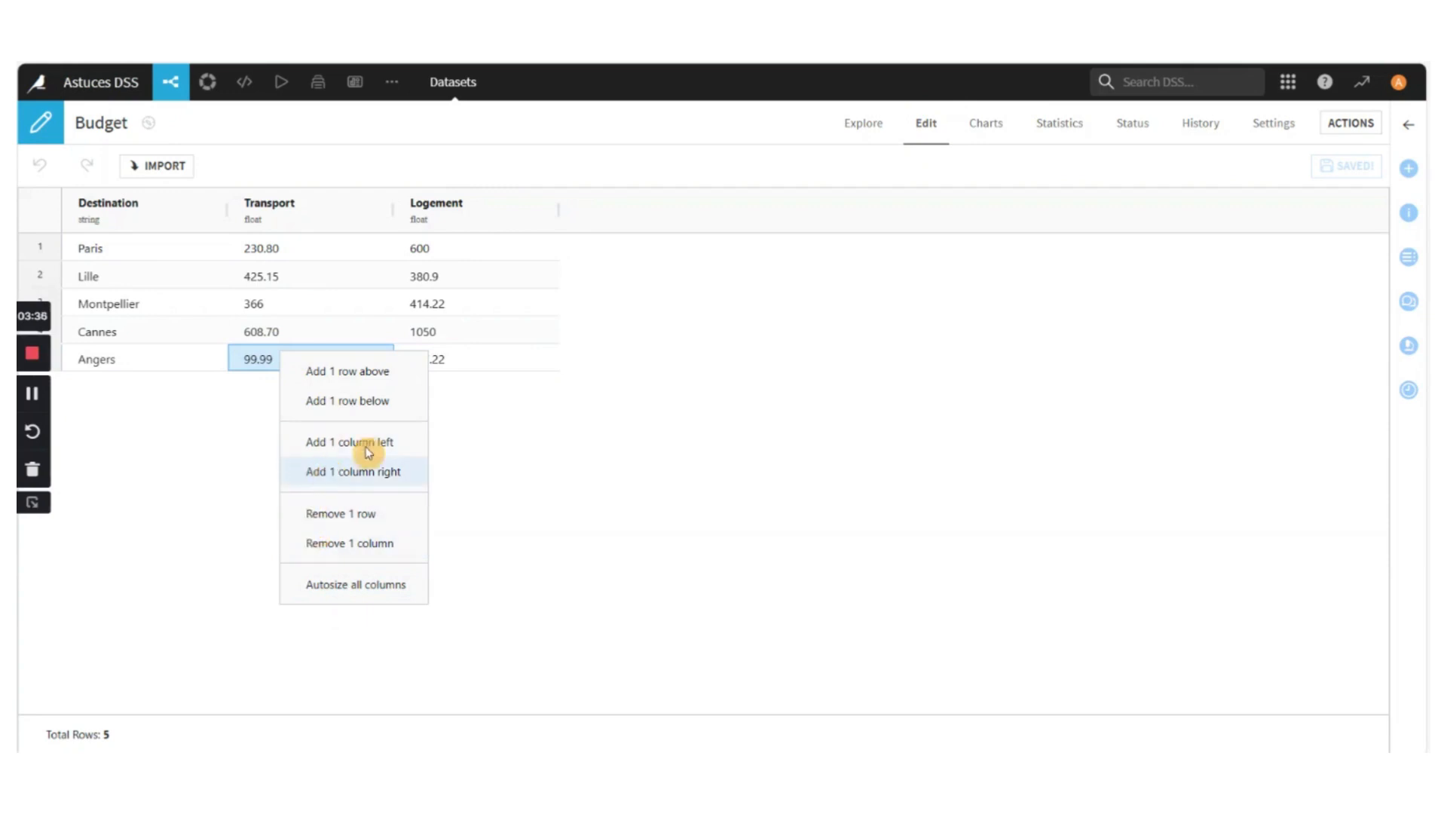
{"action": "left_click", "coordinate": [360, 400]}
{"action": "double_click", "coordinate": [174, 389]}
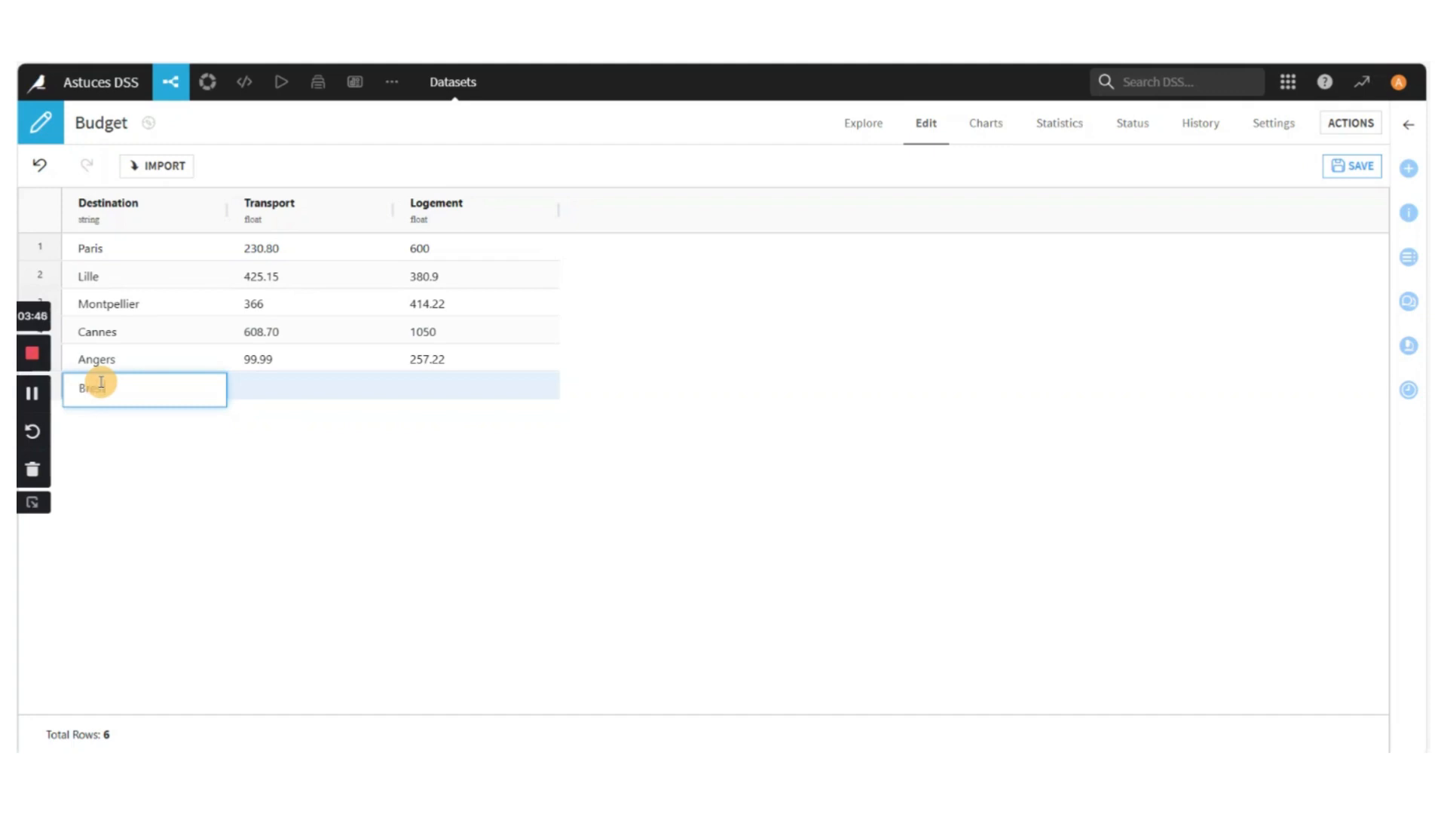
{"action": "type", "text": "Brest"}
Enter 67 for Transport and 102.88 for Logement in the Brest row
{"action": "double_click", "coordinate": [251, 379]}
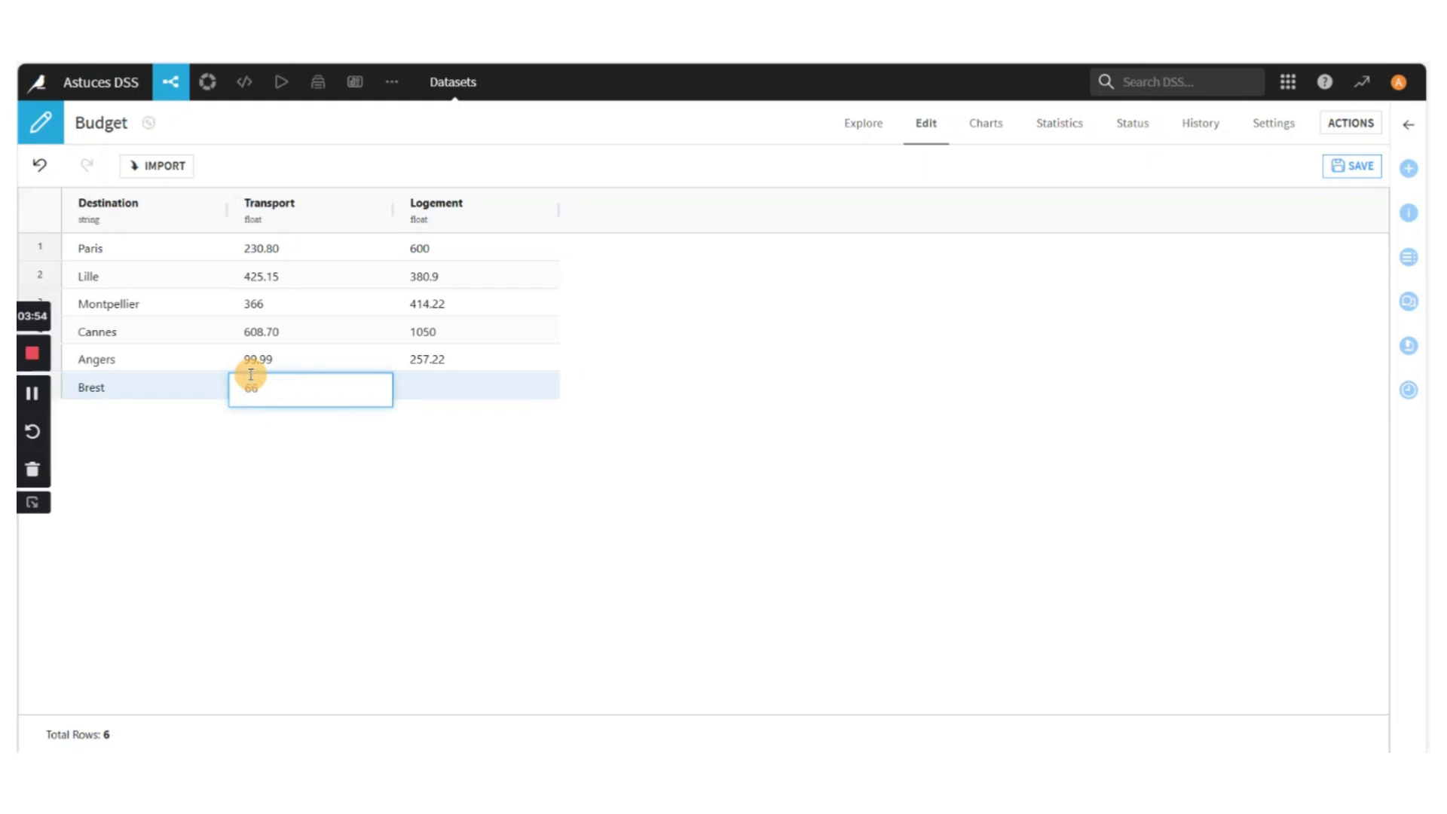
{"action": "key", "text": "BackSpace"}
{"action": "type", "text": "7"}
{"action": "left_click", "coordinate": [462, 387]}
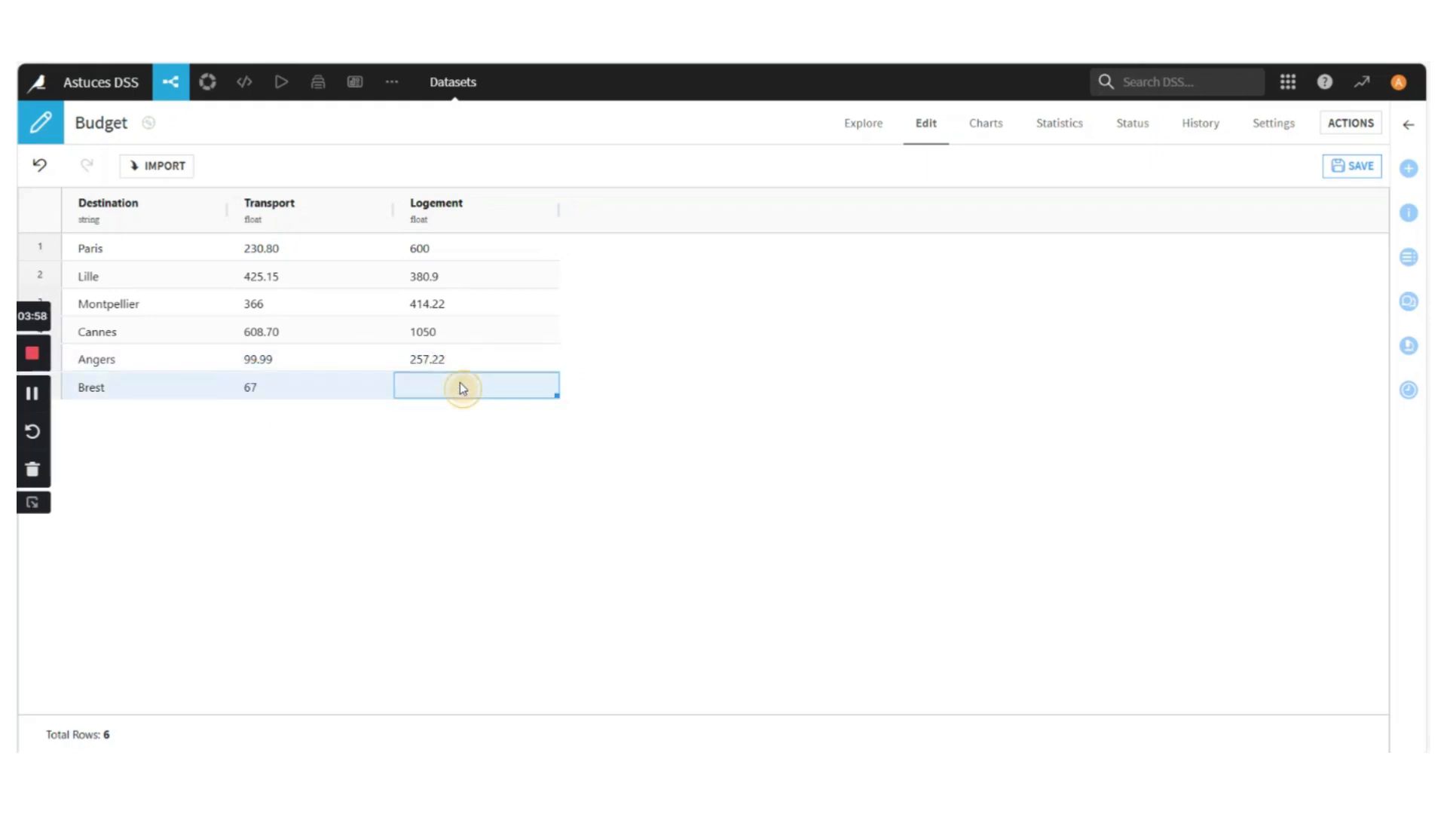
{"action": "left_click", "coordinate": [460, 384]}
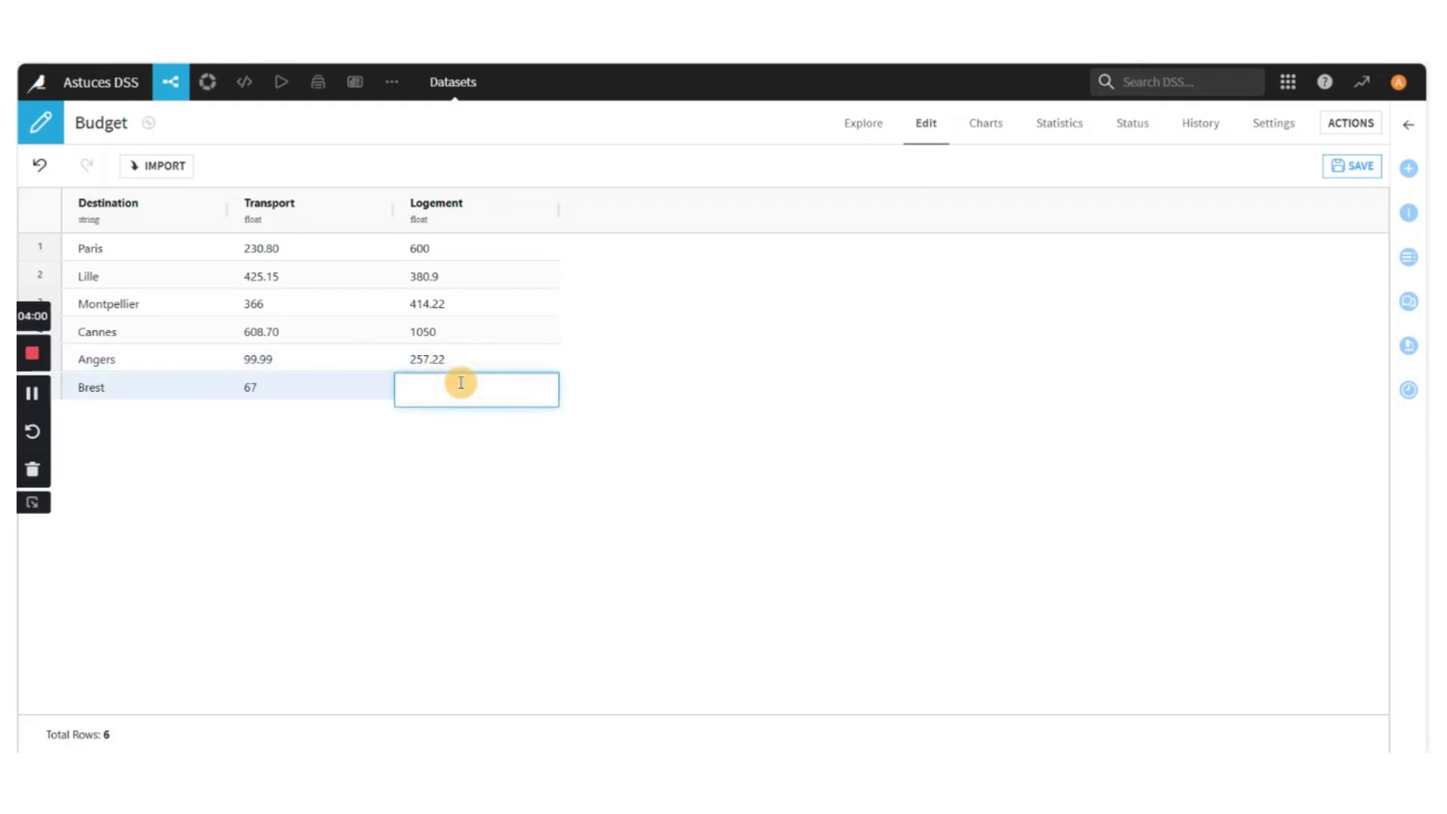
{"action": "type", "text": "102.88"}
{"action": "key", "text": "Return"}
{"action": "left_click", "coordinate": [758, 321]}
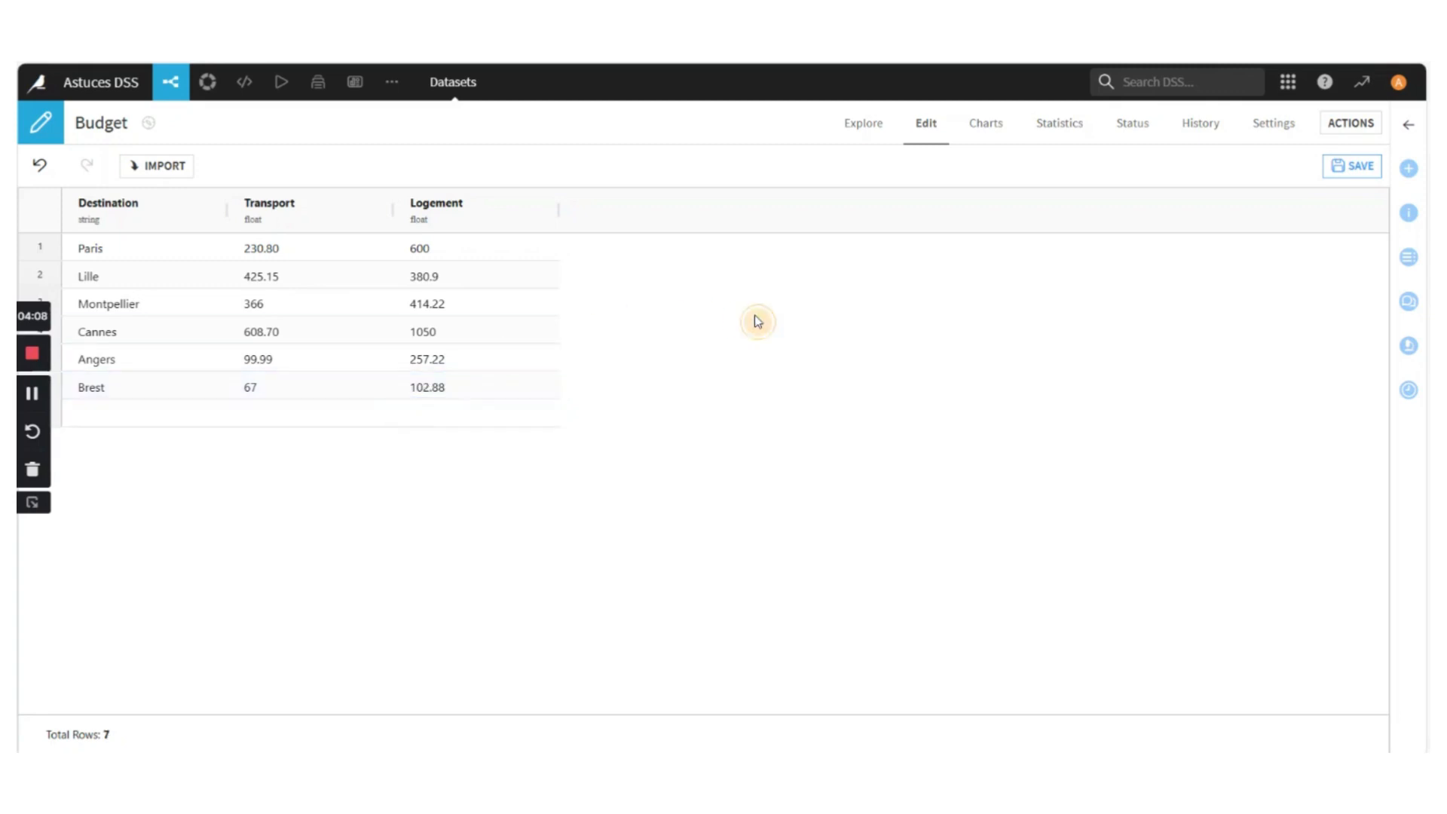
Remove the empty row below Brest and save the Budget dataset
{"action": "right_click", "coordinate": [358, 418]}
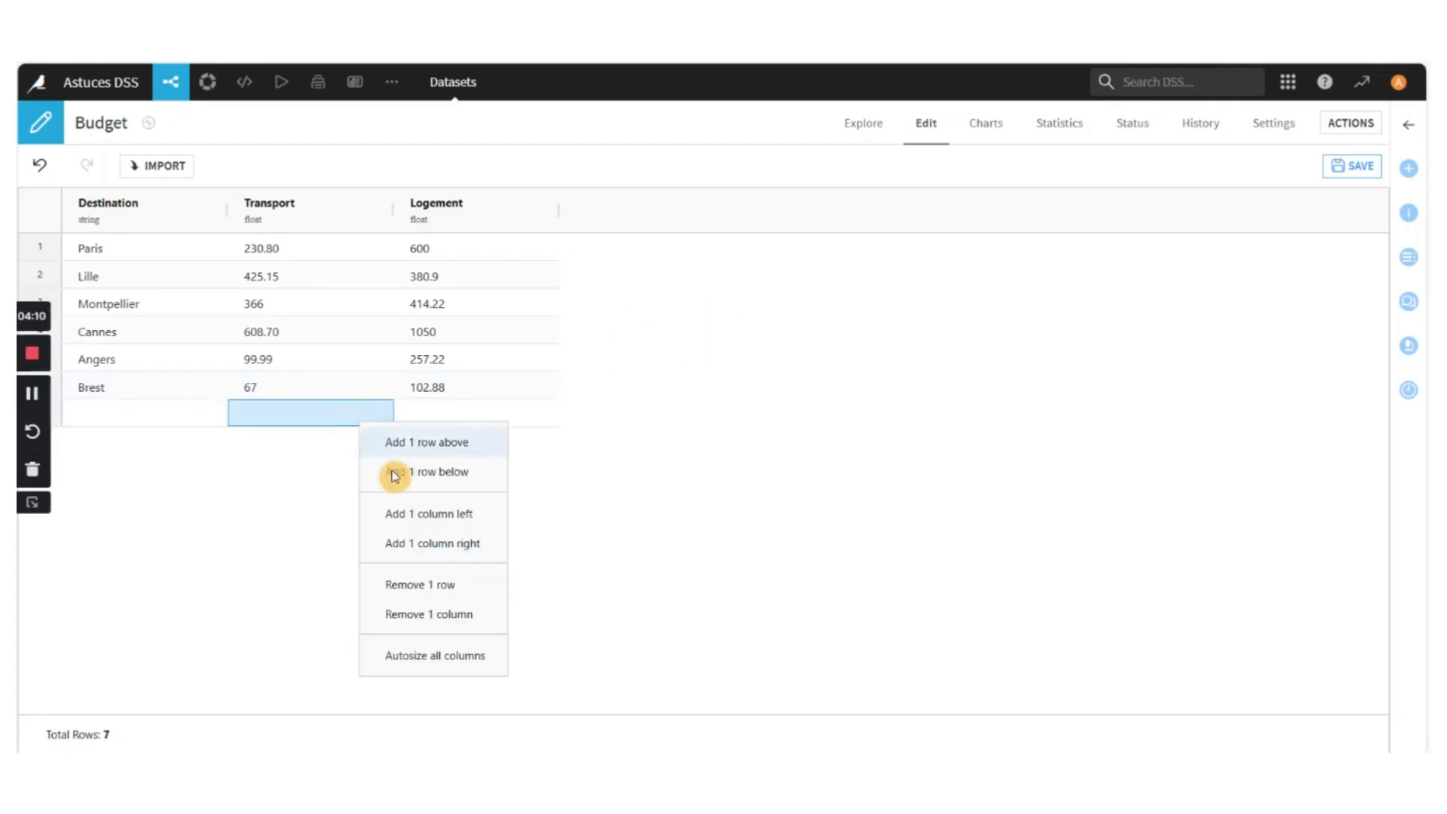
{"action": "left_click", "coordinate": [439, 589]}
{"action": "left_click", "coordinate": [1354, 184]}
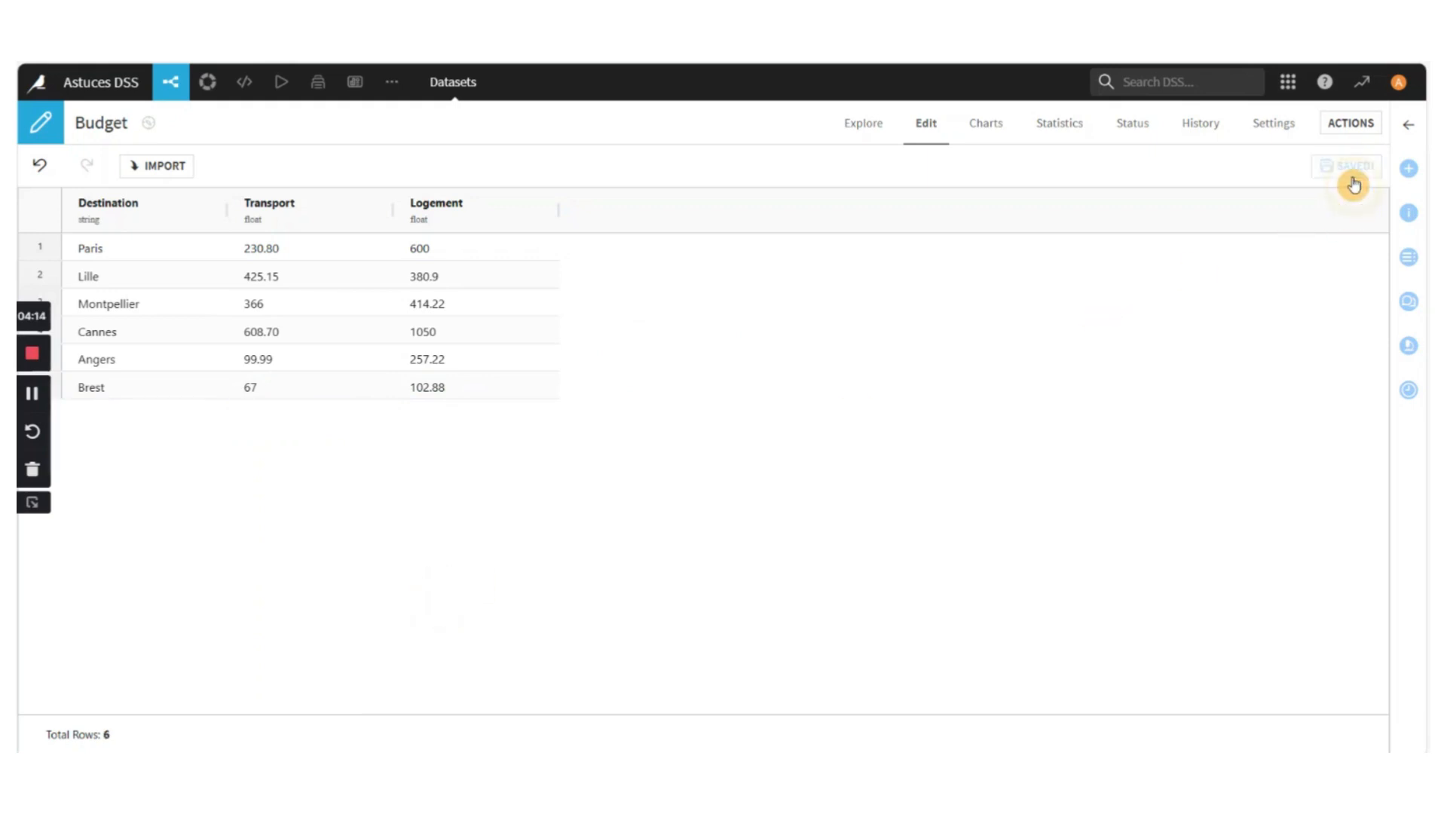
Return to the Flow of the Astuces DSS project
{"action": "mouse_move", "coordinate": [162, 71]}
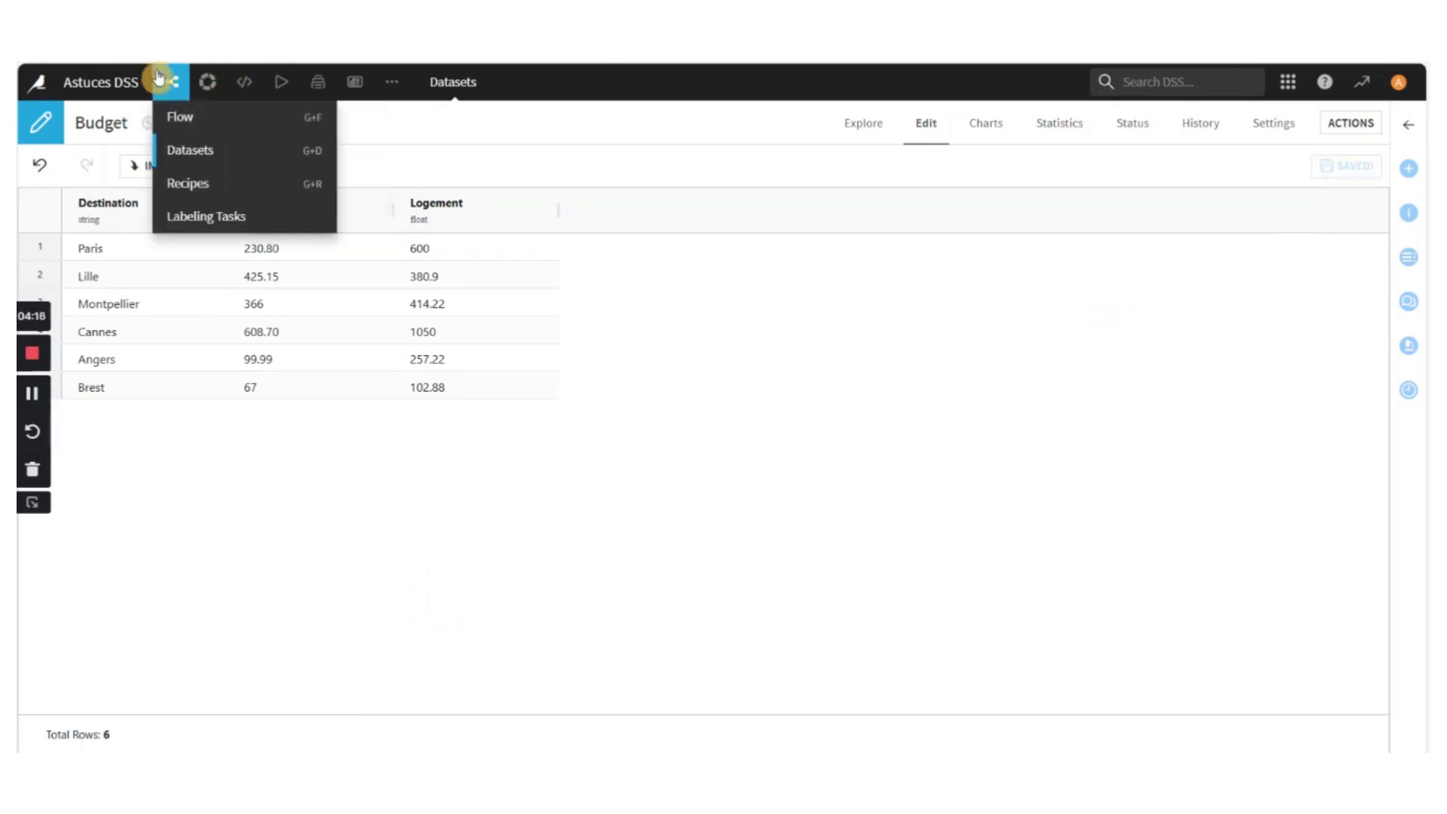
{"action": "left_click", "coordinate": [181, 108]}
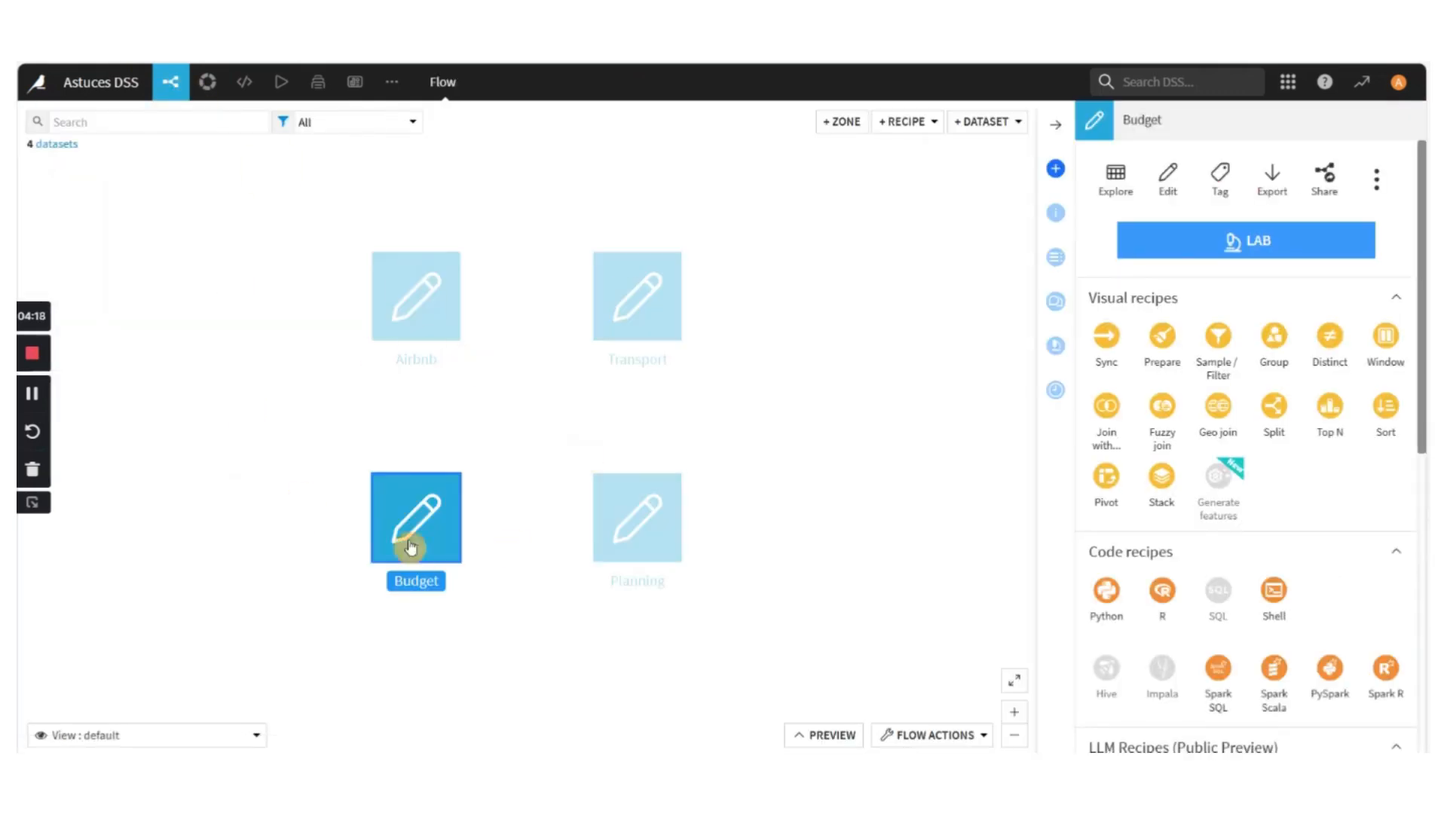